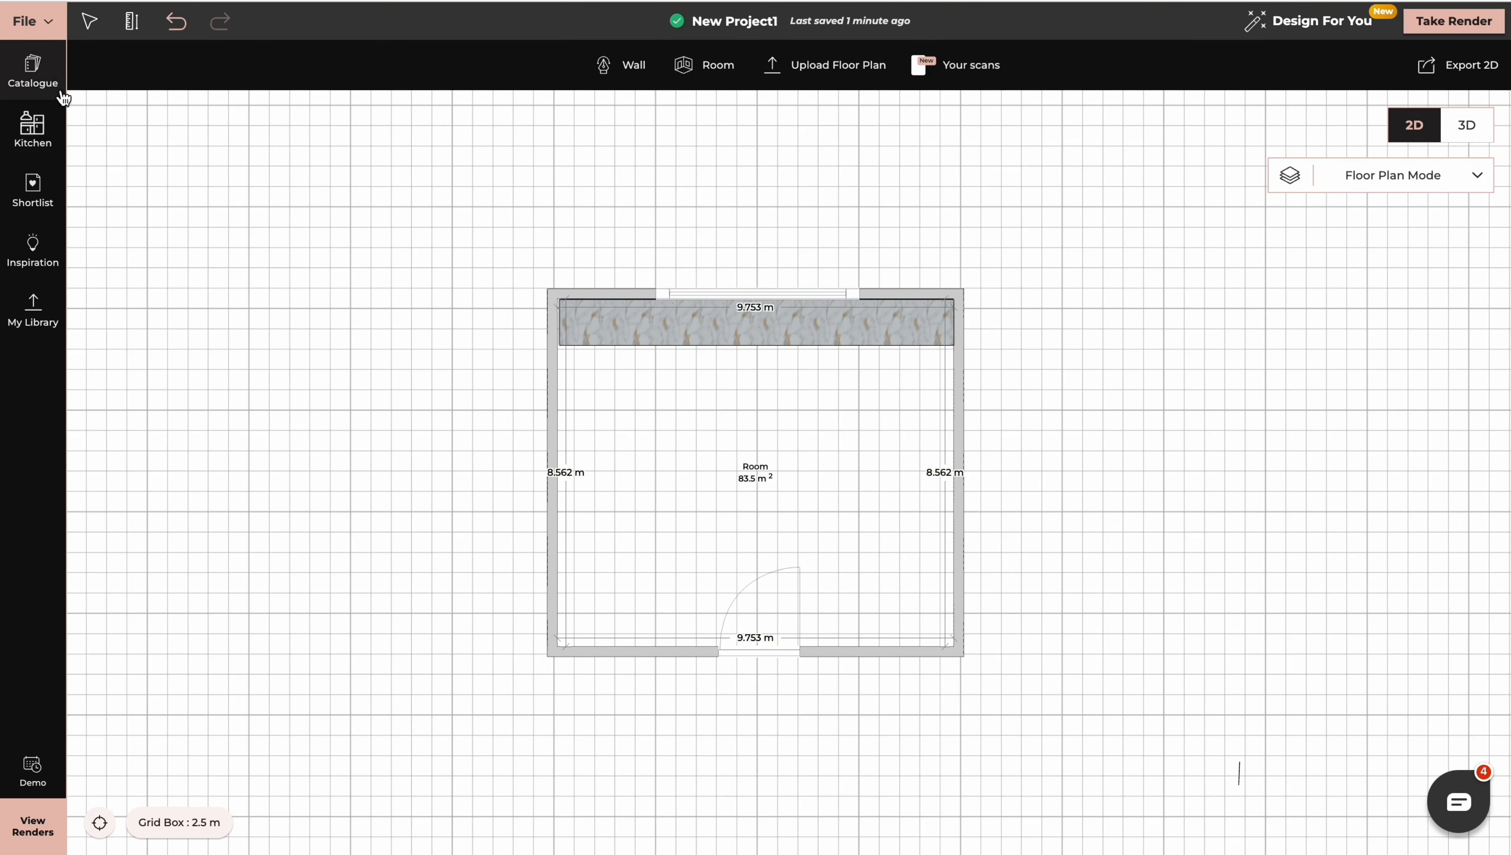
# Search the catalogue for "sink" and place the Black Single Sink on the countertop below the window
pyautogui.click(60, 78)
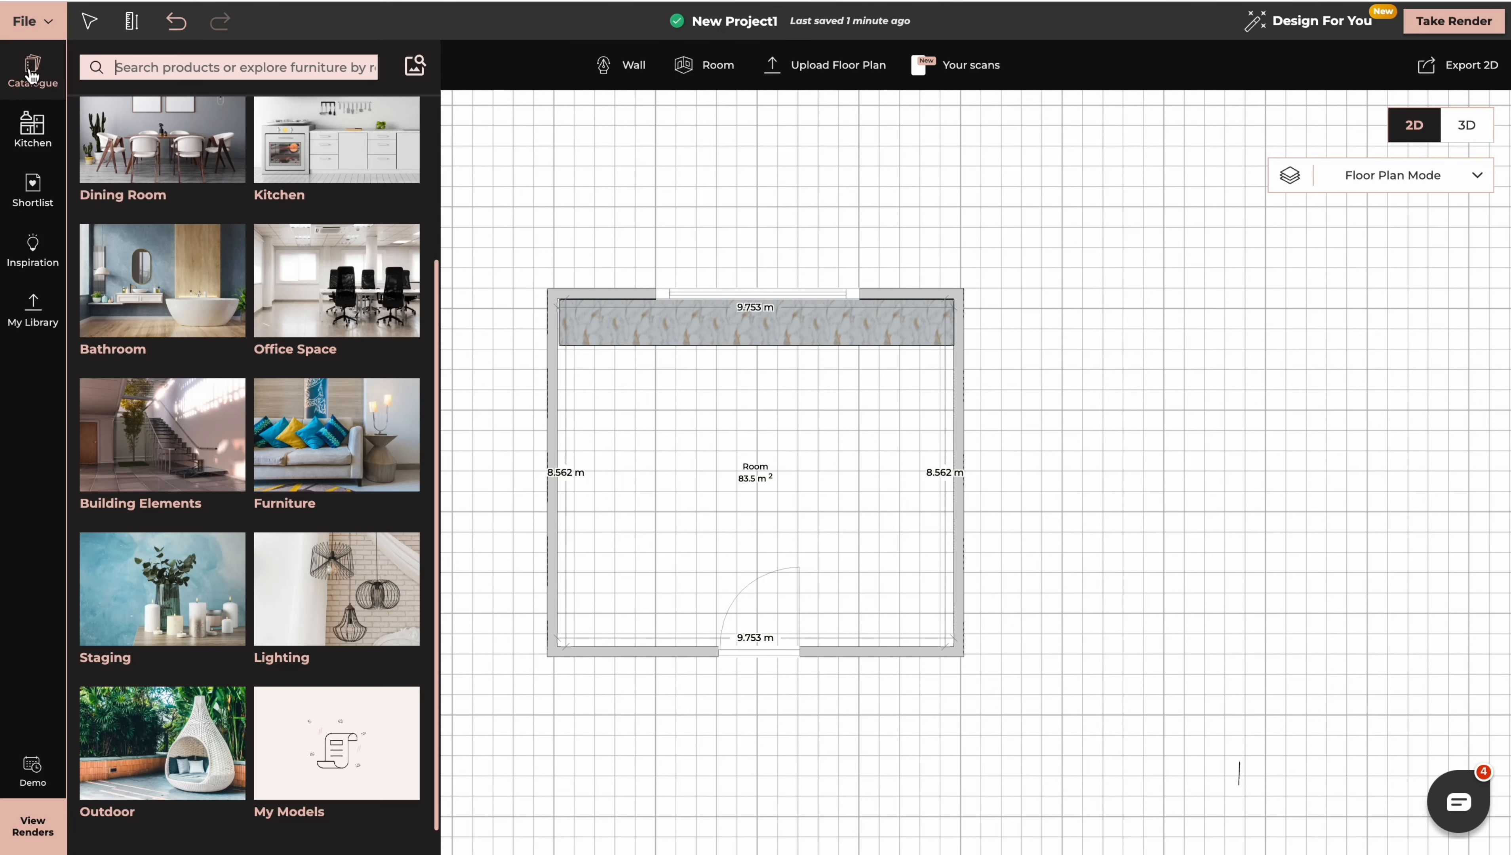
pyautogui.click(159, 63)
pyautogui.write('sink')
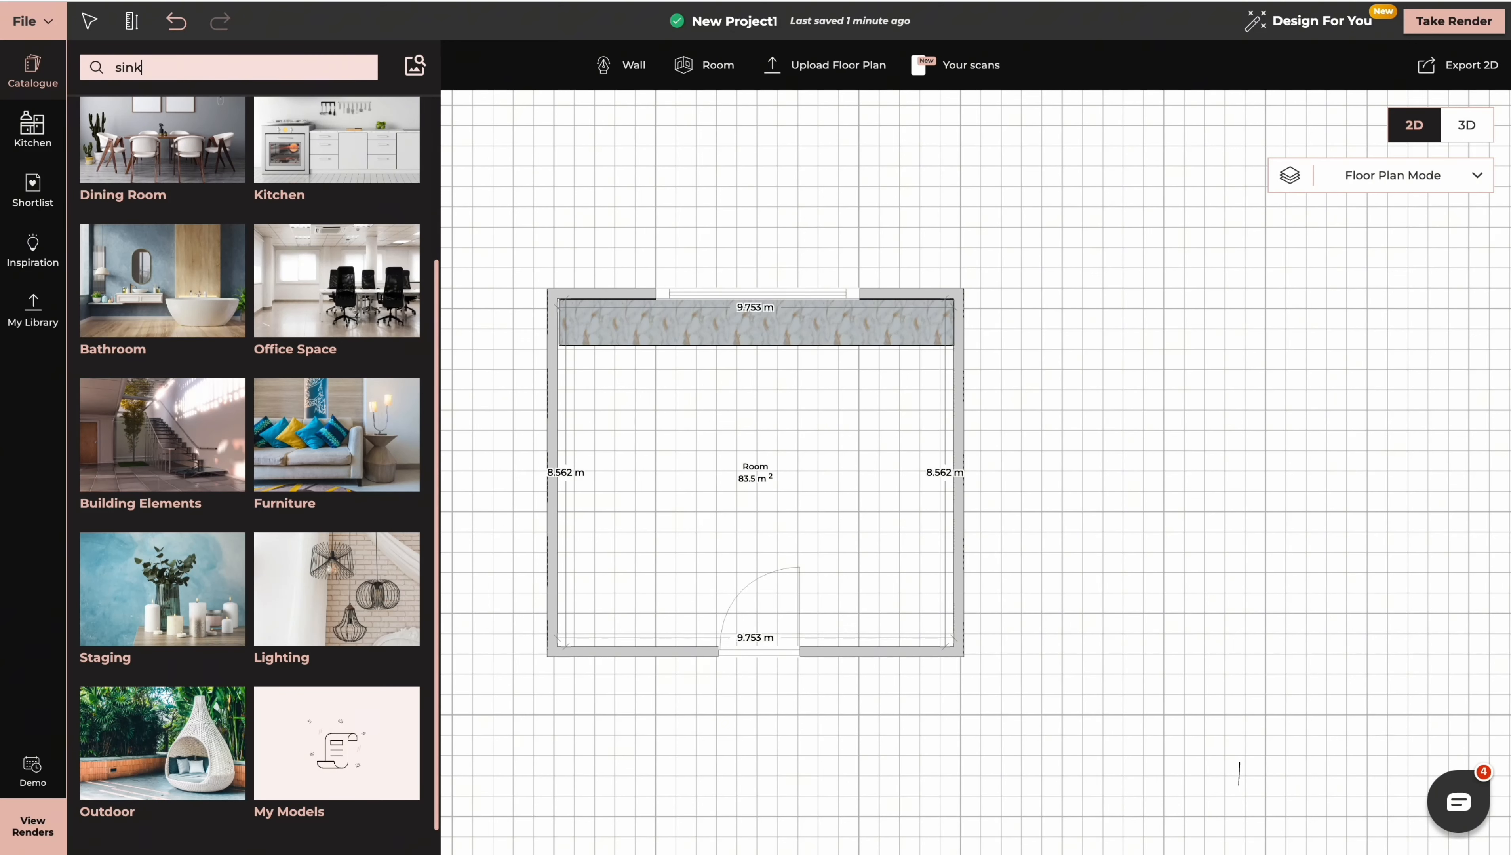
pyautogui.press('Return')
pyautogui.scroll(-10, 326, 515)
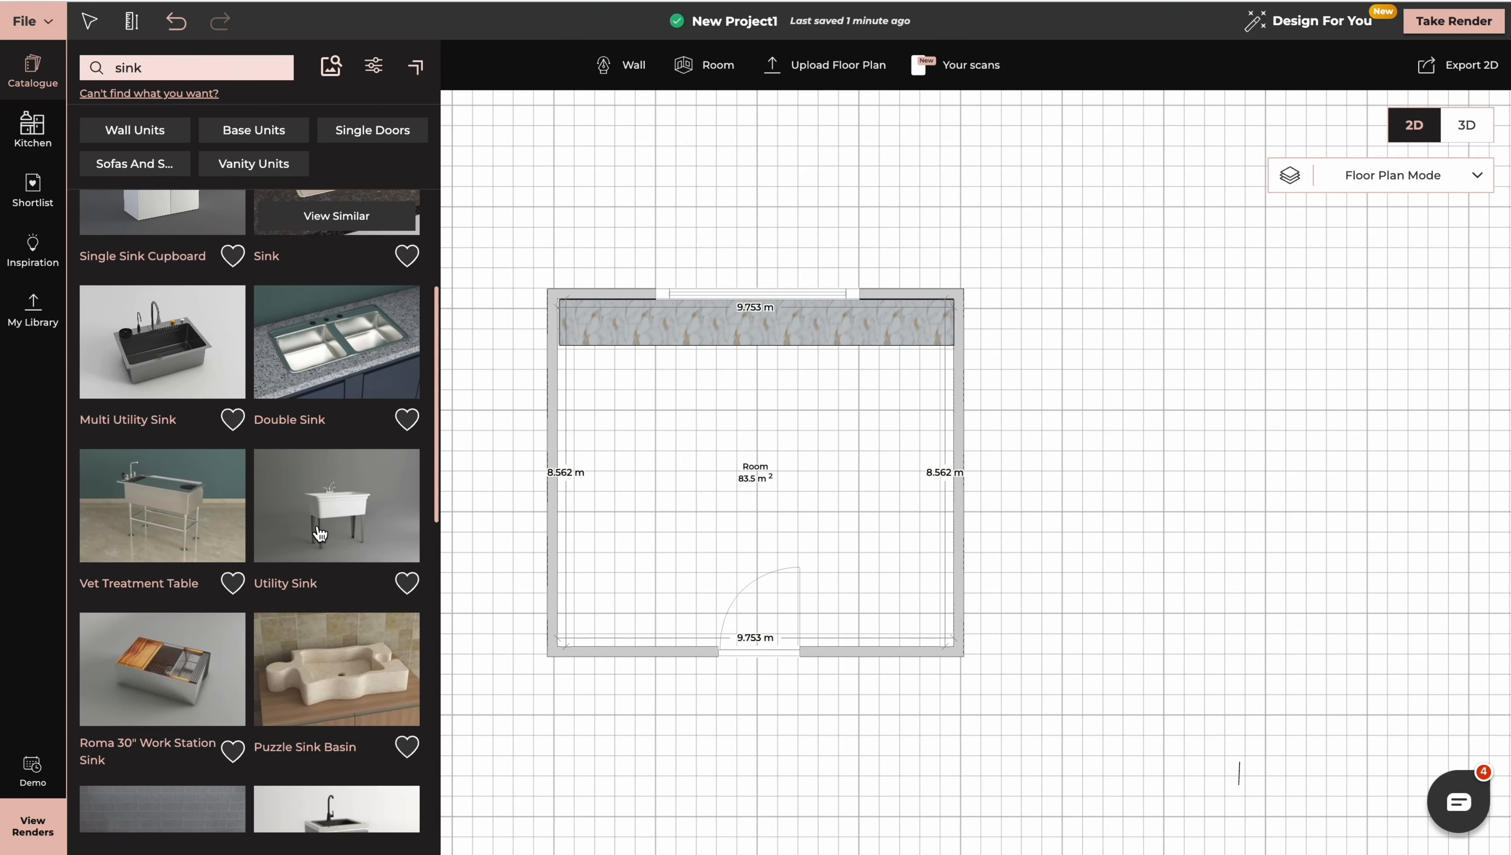
pyautogui.scroll(-3, 320, 533)
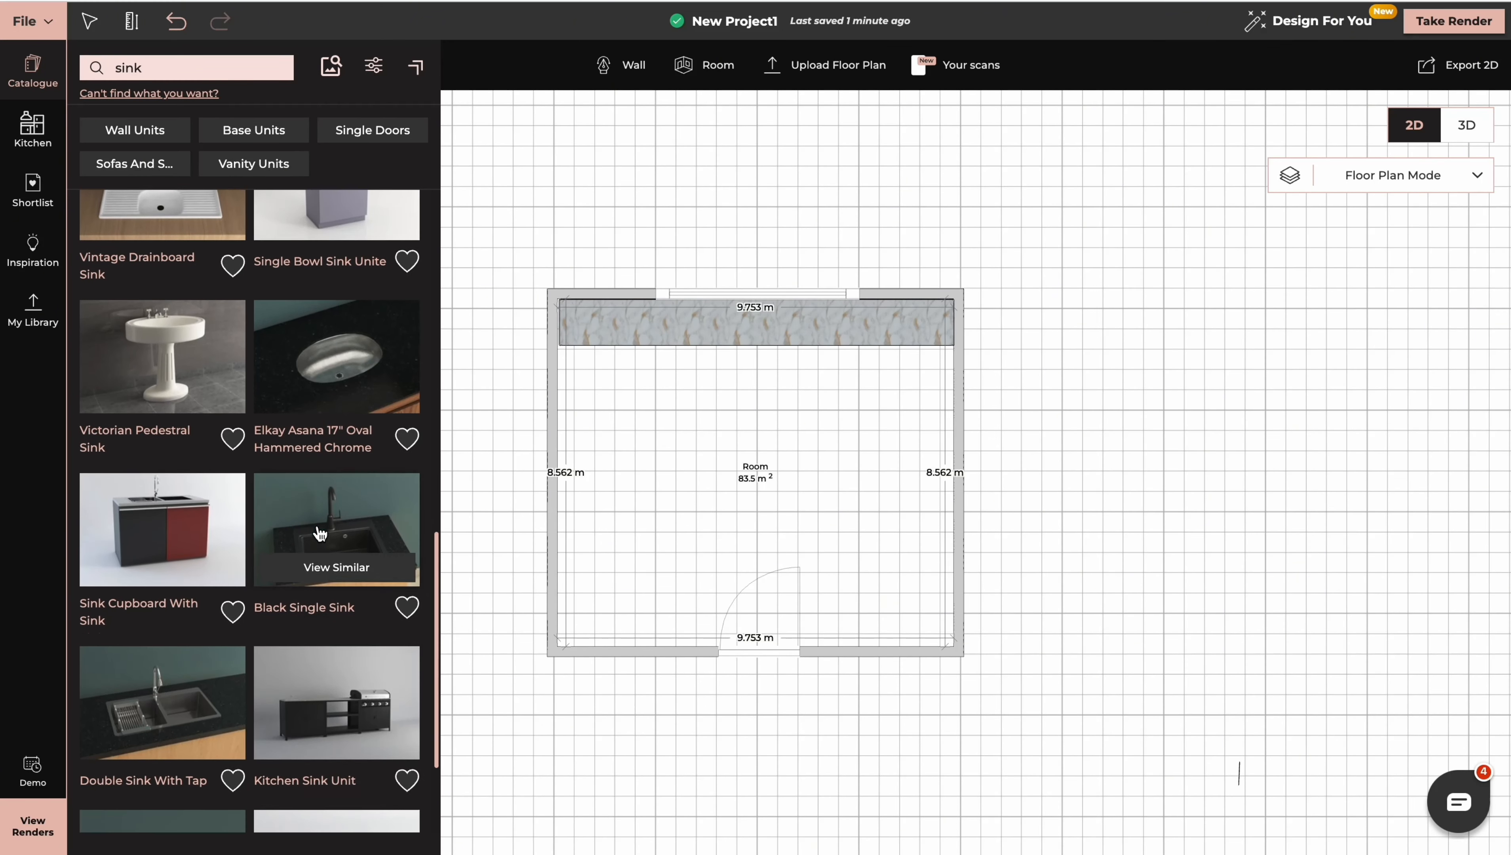
pyautogui.click(344, 545)
pyautogui.click(742, 311)
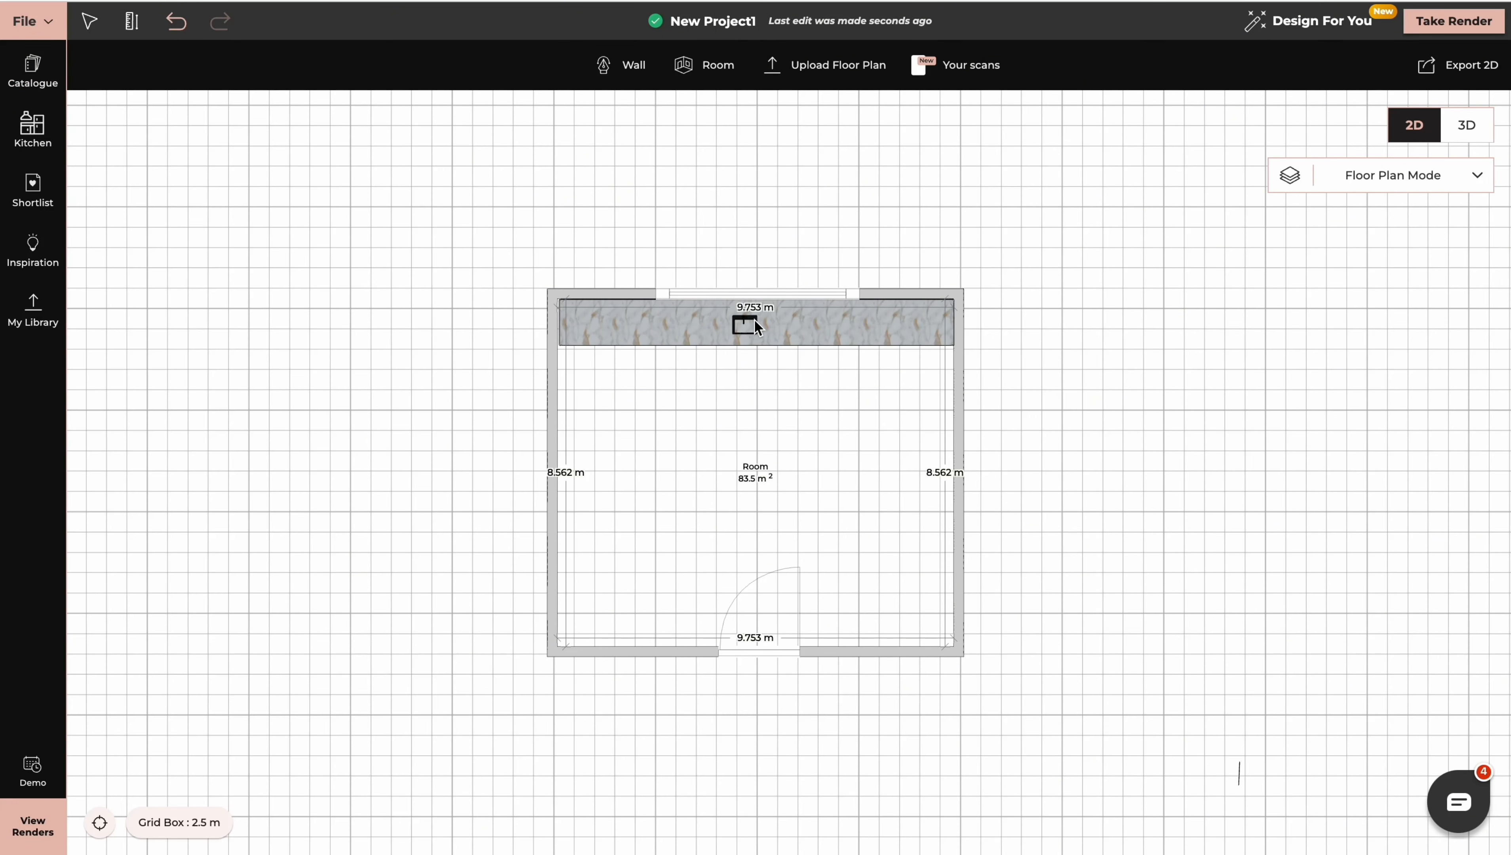
# Enlarge the sink to fit within most of the countertop's depth and punch it into the counter
pyautogui.click(748, 320)
pyautogui.click(701, 65)
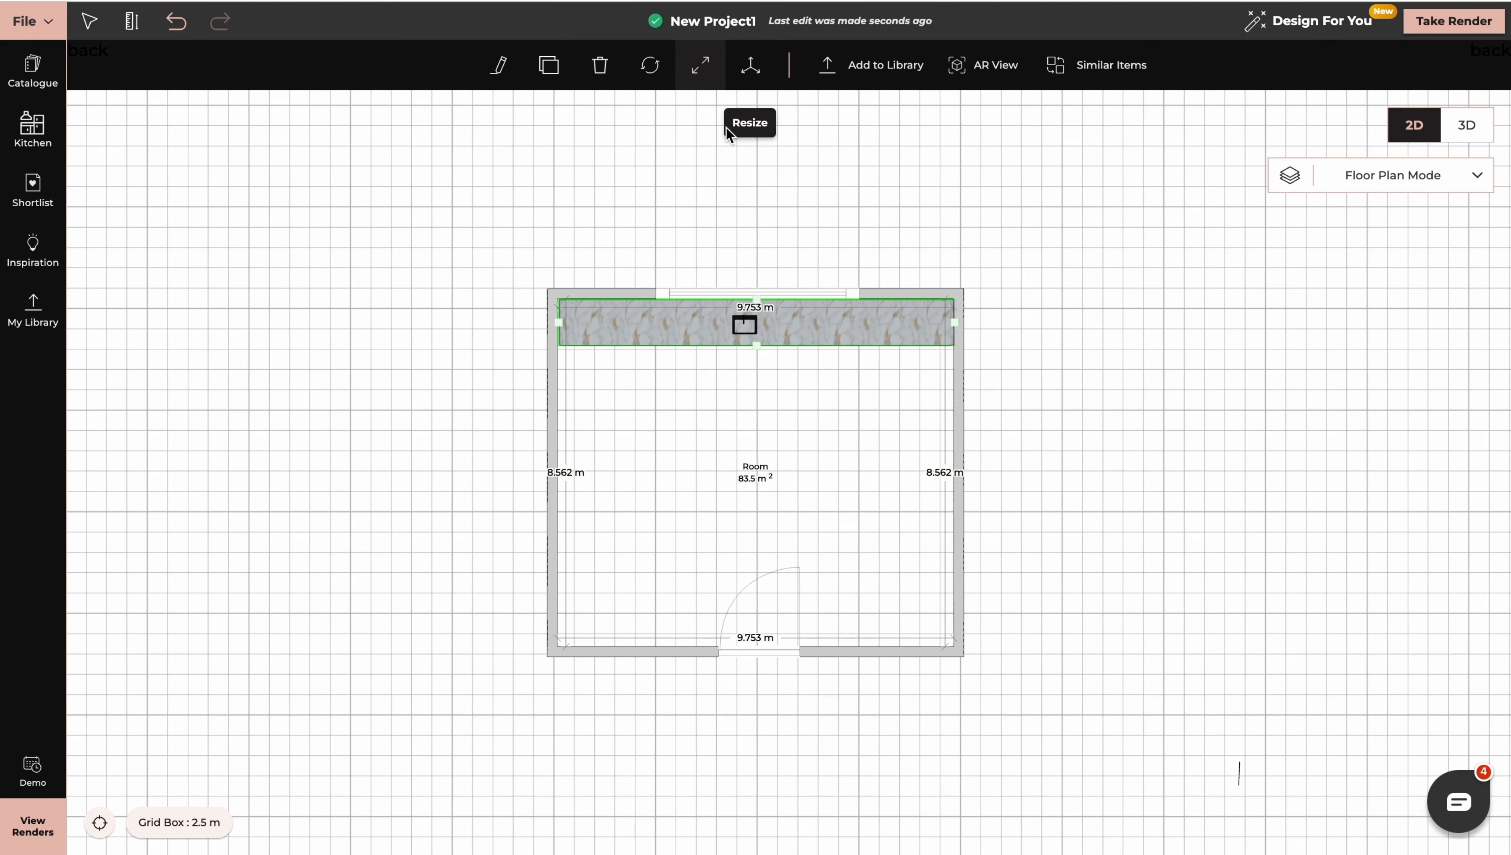
pyautogui.moveTo(758, 325)
pyautogui.mouseDown()
pyautogui.moveTo(771, 324)
pyautogui.moveTo(720, 324)
pyautogui.moveTo(745, 339)
pyautogui.mouseUp()
pyautogui.moveTo(745, 316); pyautogui.dragTo(746, 309)
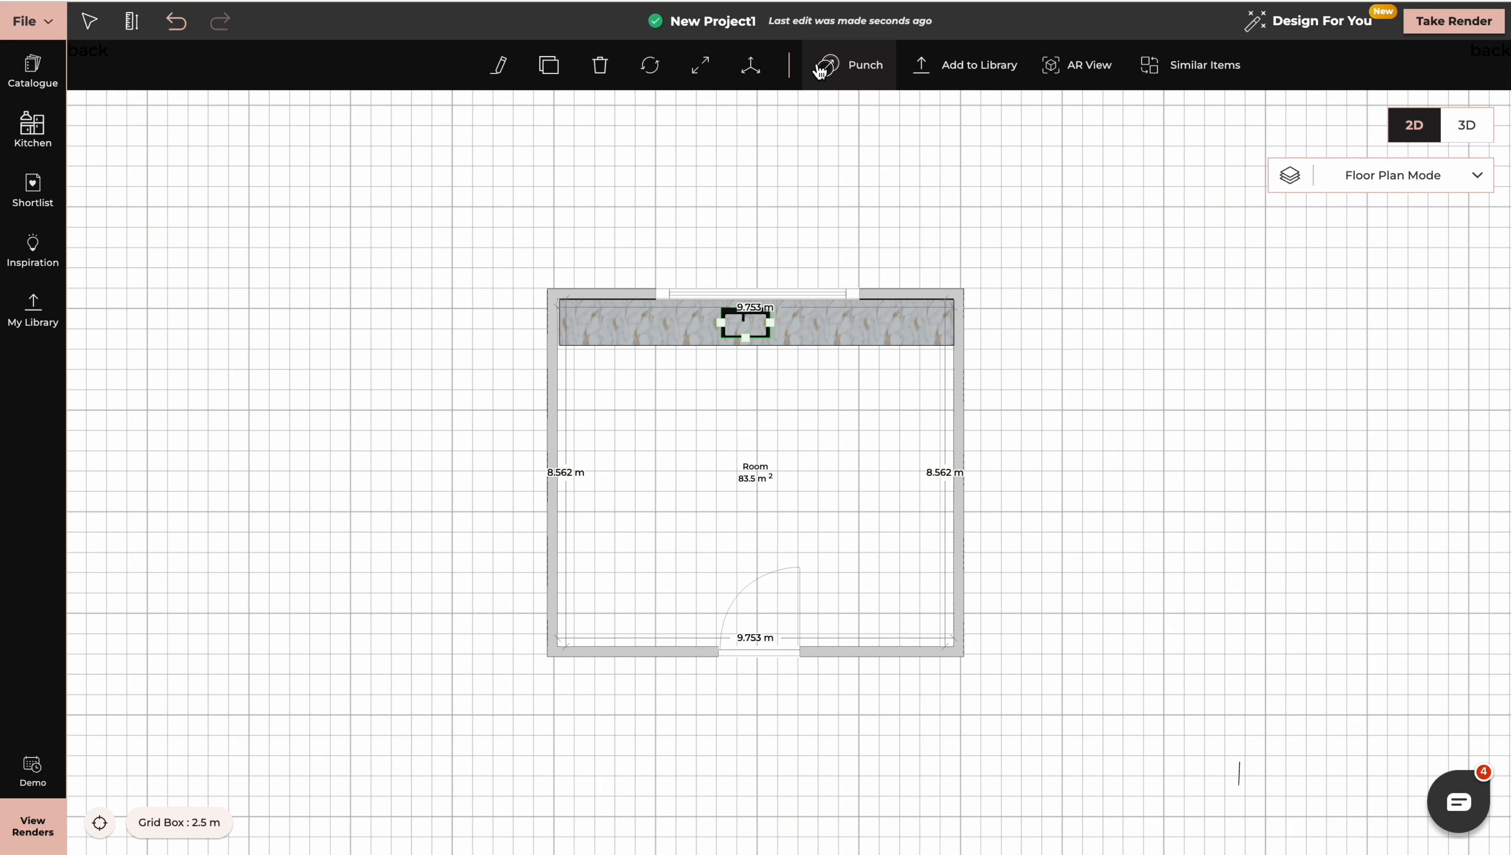
pyautogui.click(843, 68)
pyautogui.moveTo(778, 408); pyautogui.dragTo(778, 398)
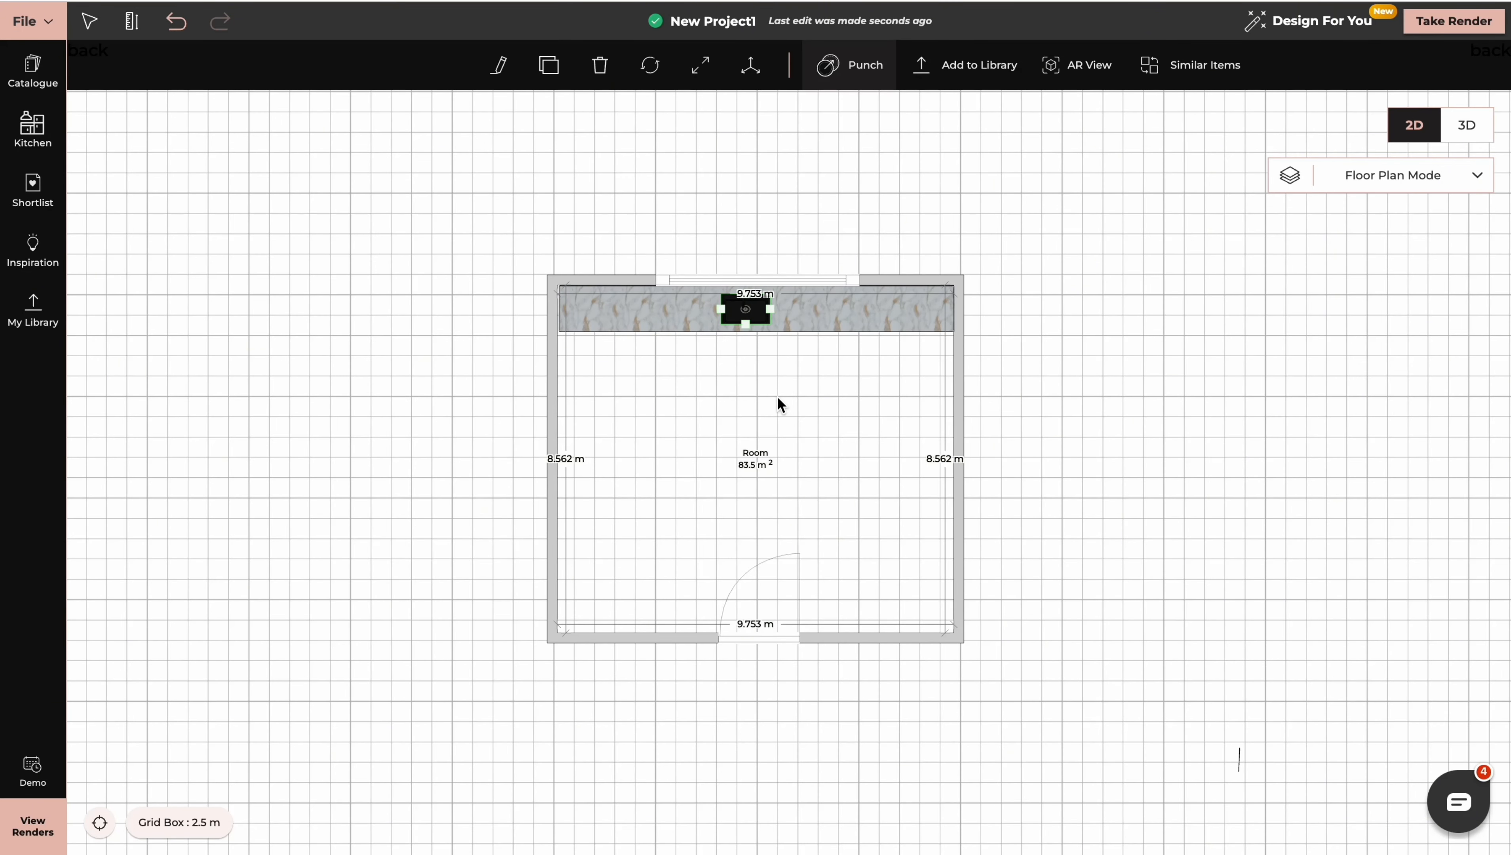
# Switch to the 3D view and place the Rectangular Niche from the catalogue on the wall beside the counter
pyautogui.click(1466, 125)
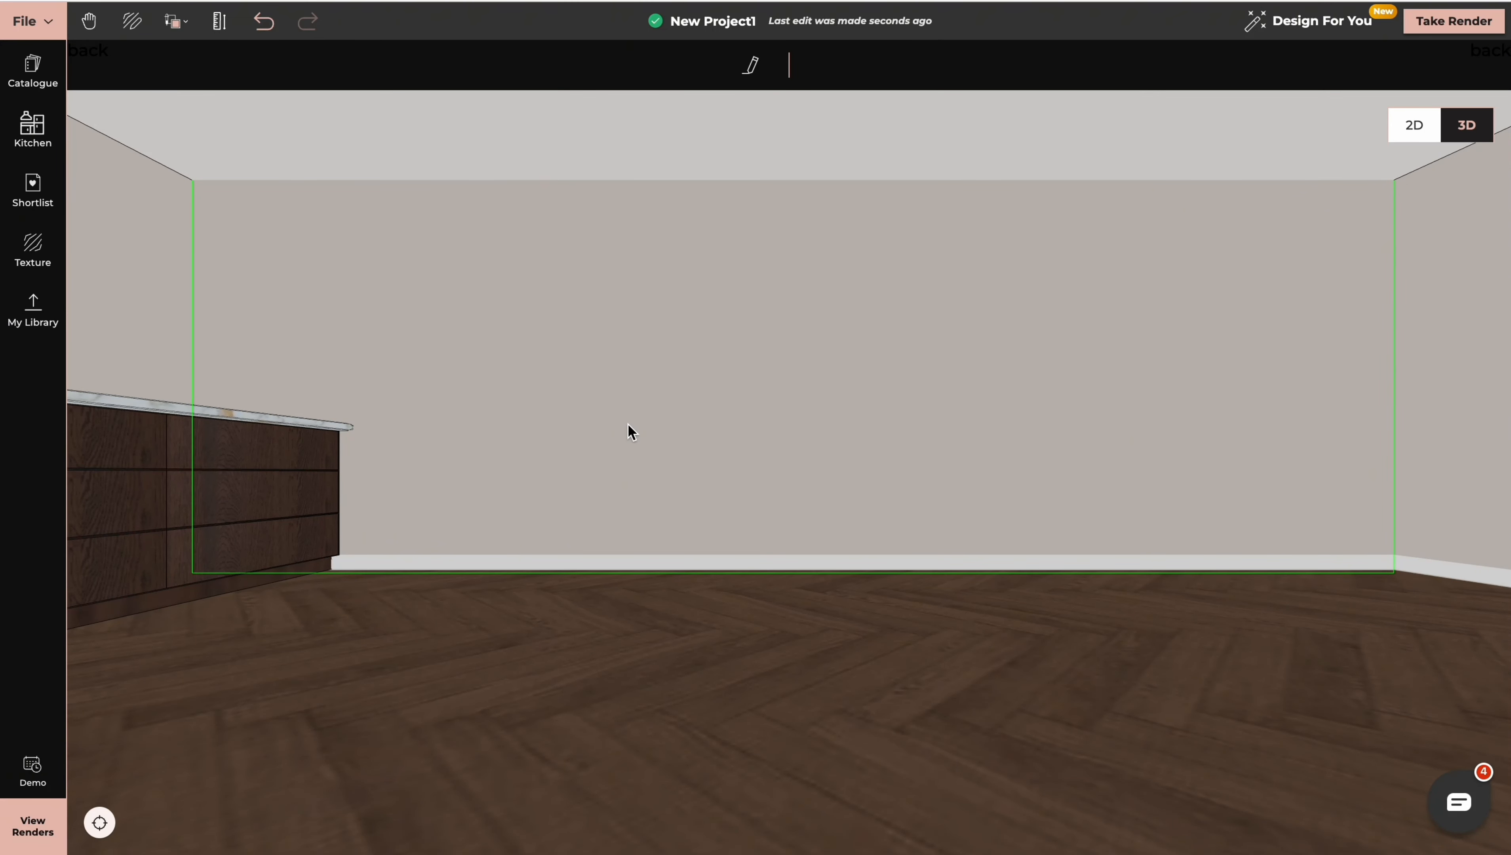
pyautogui.click(32, 64)
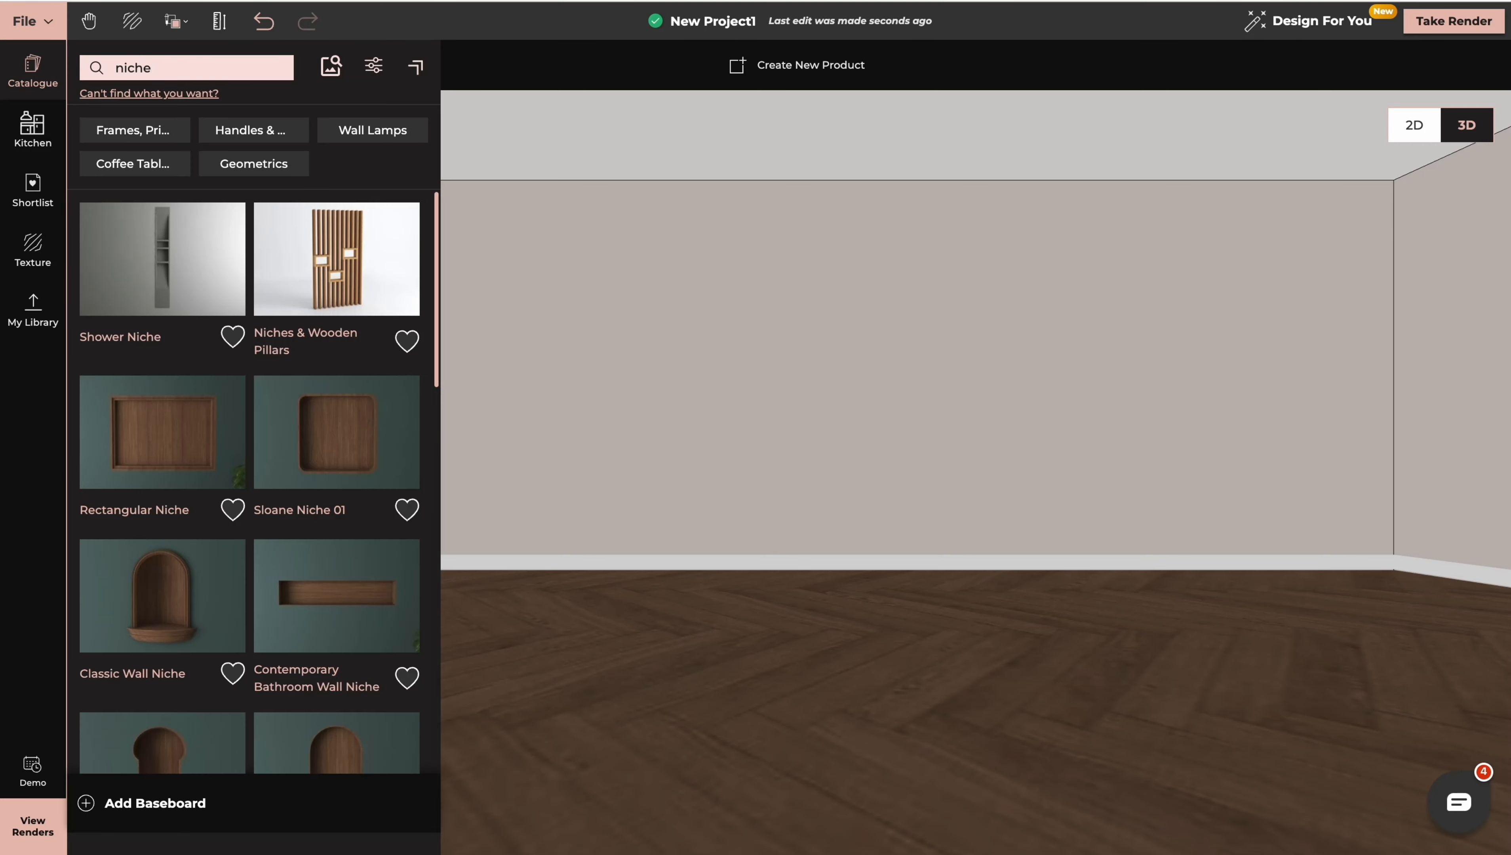
pyautogui.click(162, 431)
pyautogui.click(554, 461)
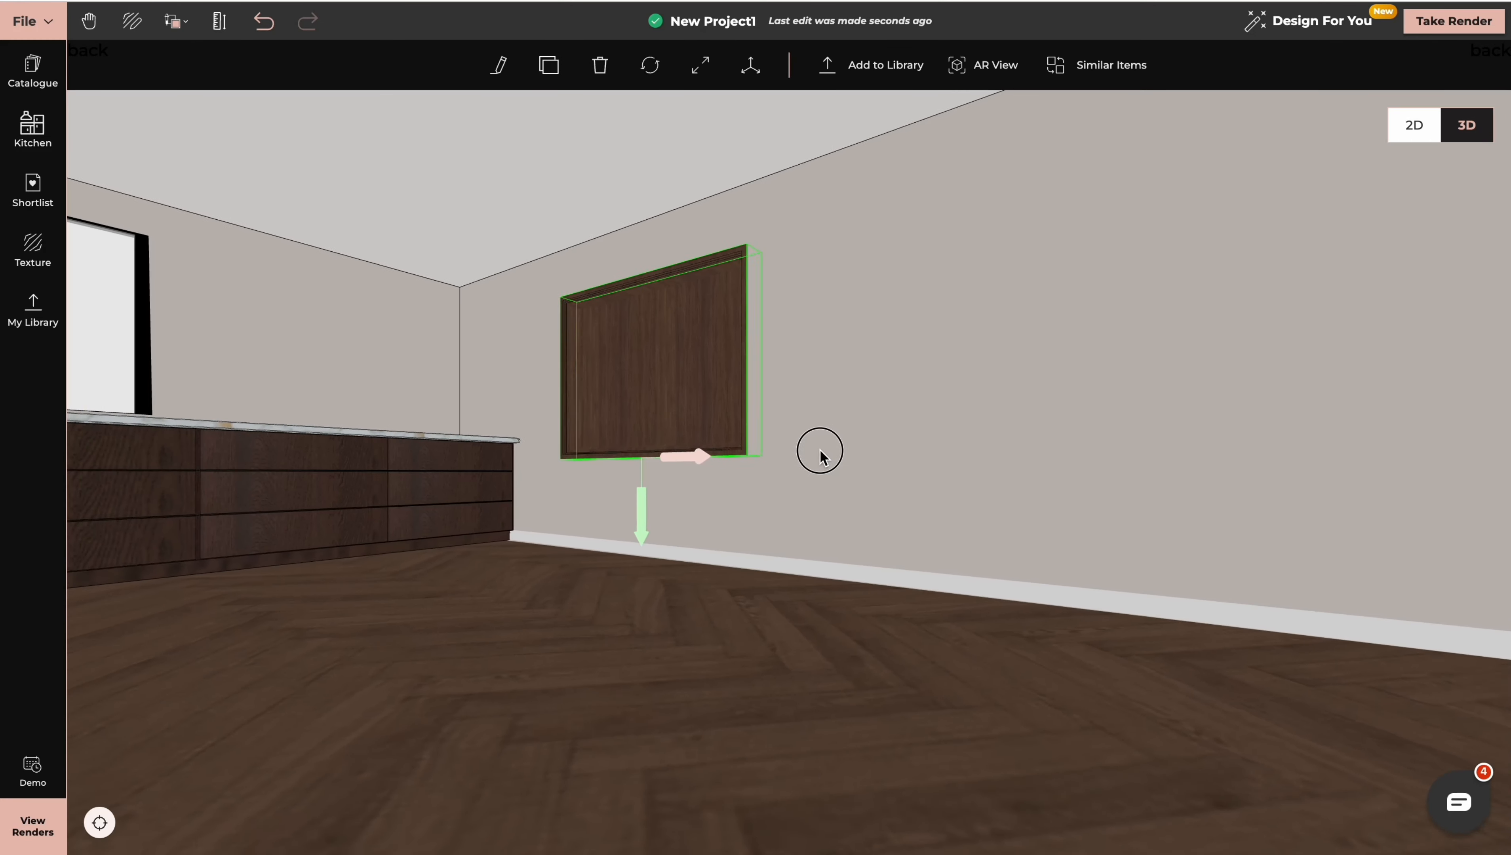
# Deepen the rectangular niche and move it into the wall until only its front frame protrudes
pyautogui.moveTo(820, 458); pyautogui.dragTo(893, 457)
pyautogui.moveTo(808, 358); pyautogui.dragTo(760, 359)
pyautogui.click(712, 336)
pyautogui.click(702, 73)
pyautogui.moveTo(649, 363); pyautogui.dragTo(638, 364)
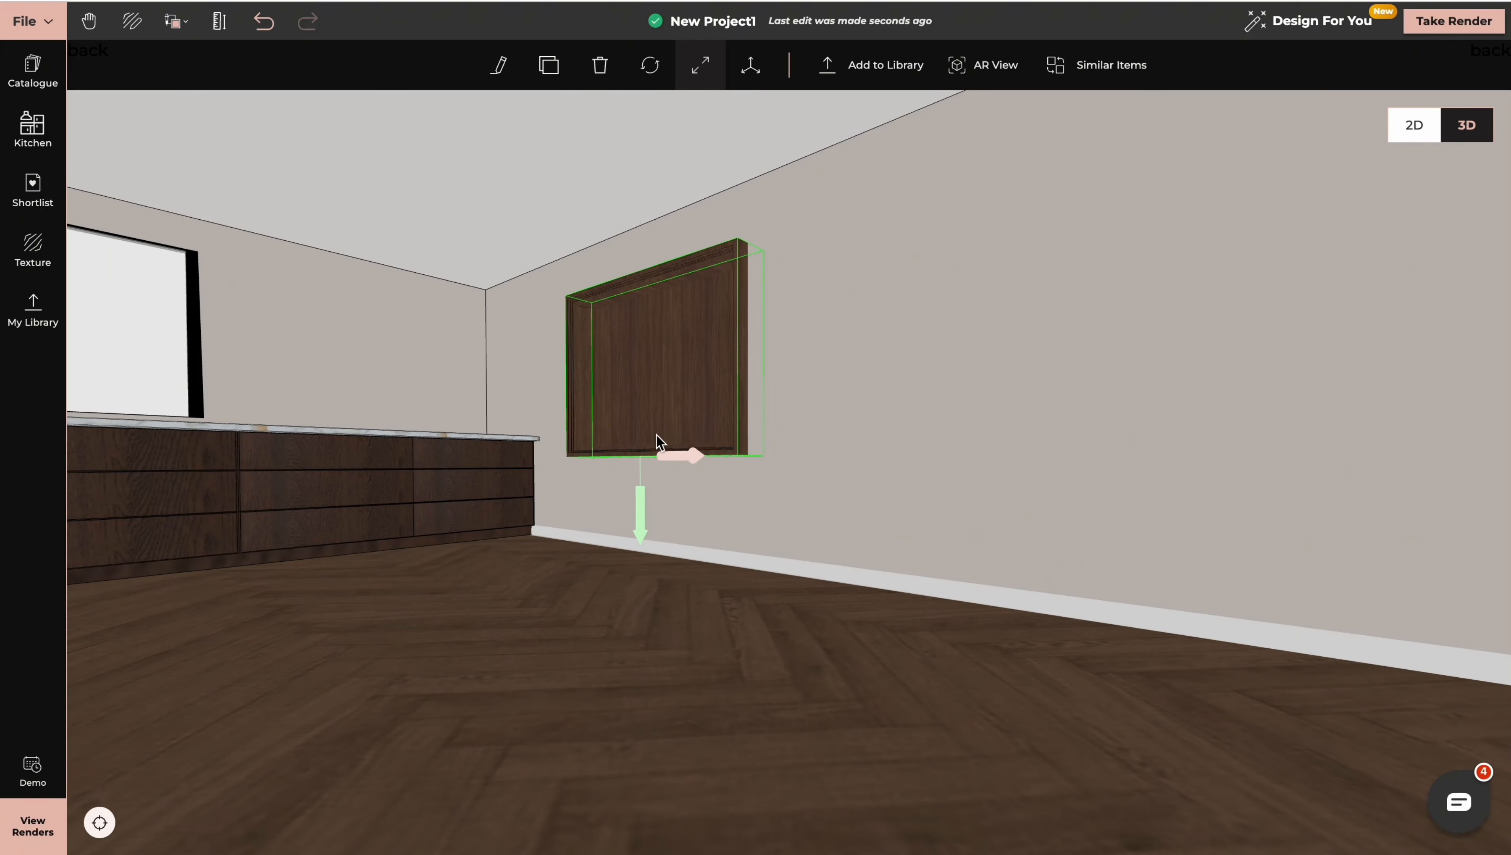
pyautogui.moveTo(590, 452); pyautogui.dragTo(599, 453)
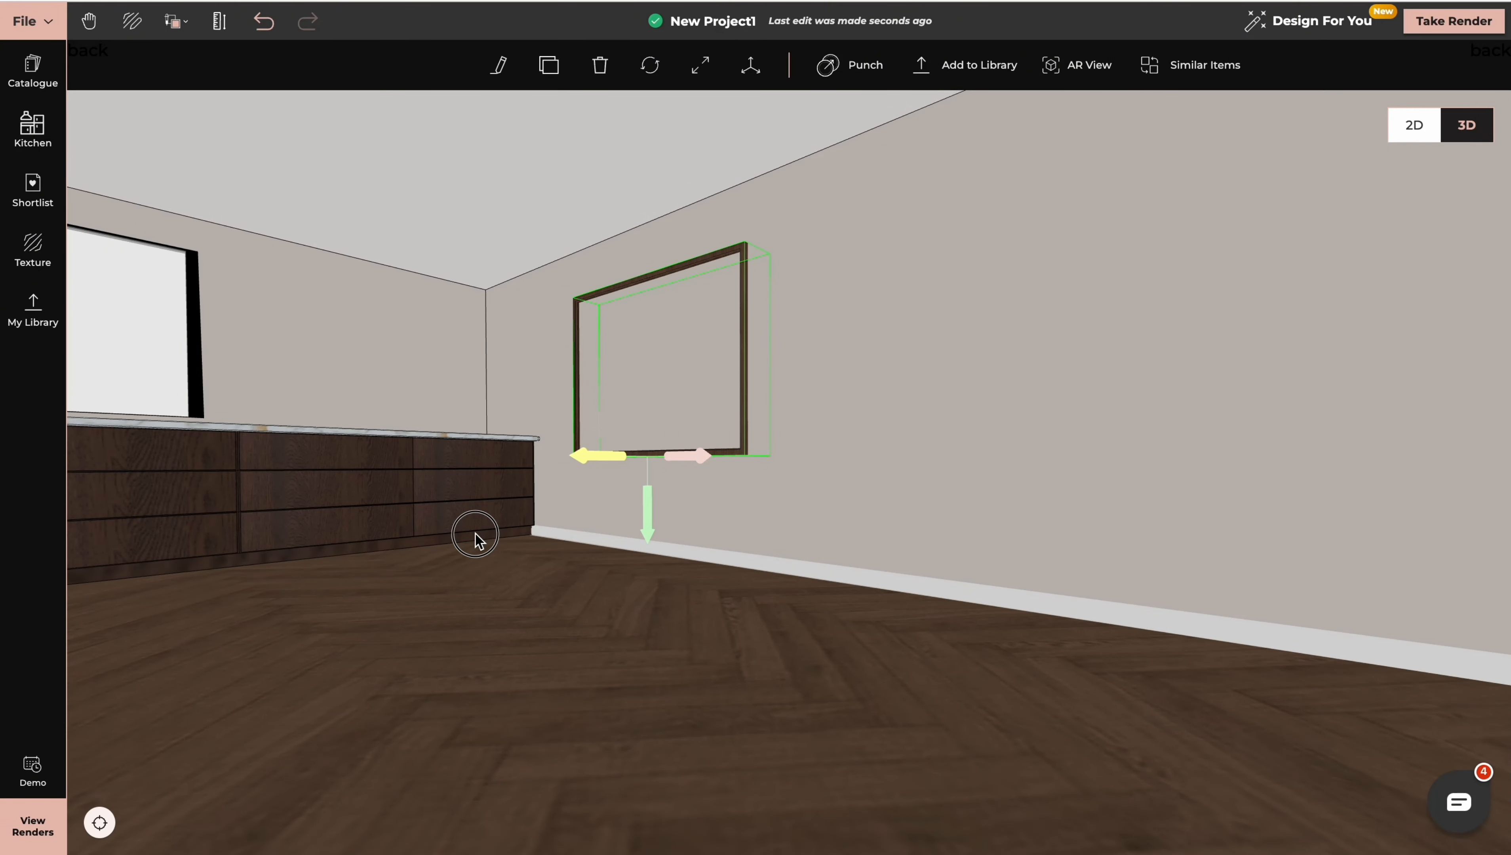
# Punch the rectangular niche through the wall surface to open up its recess
pyautogui.moveTo(473, 534); pyautogui.dragTo(552, 537)
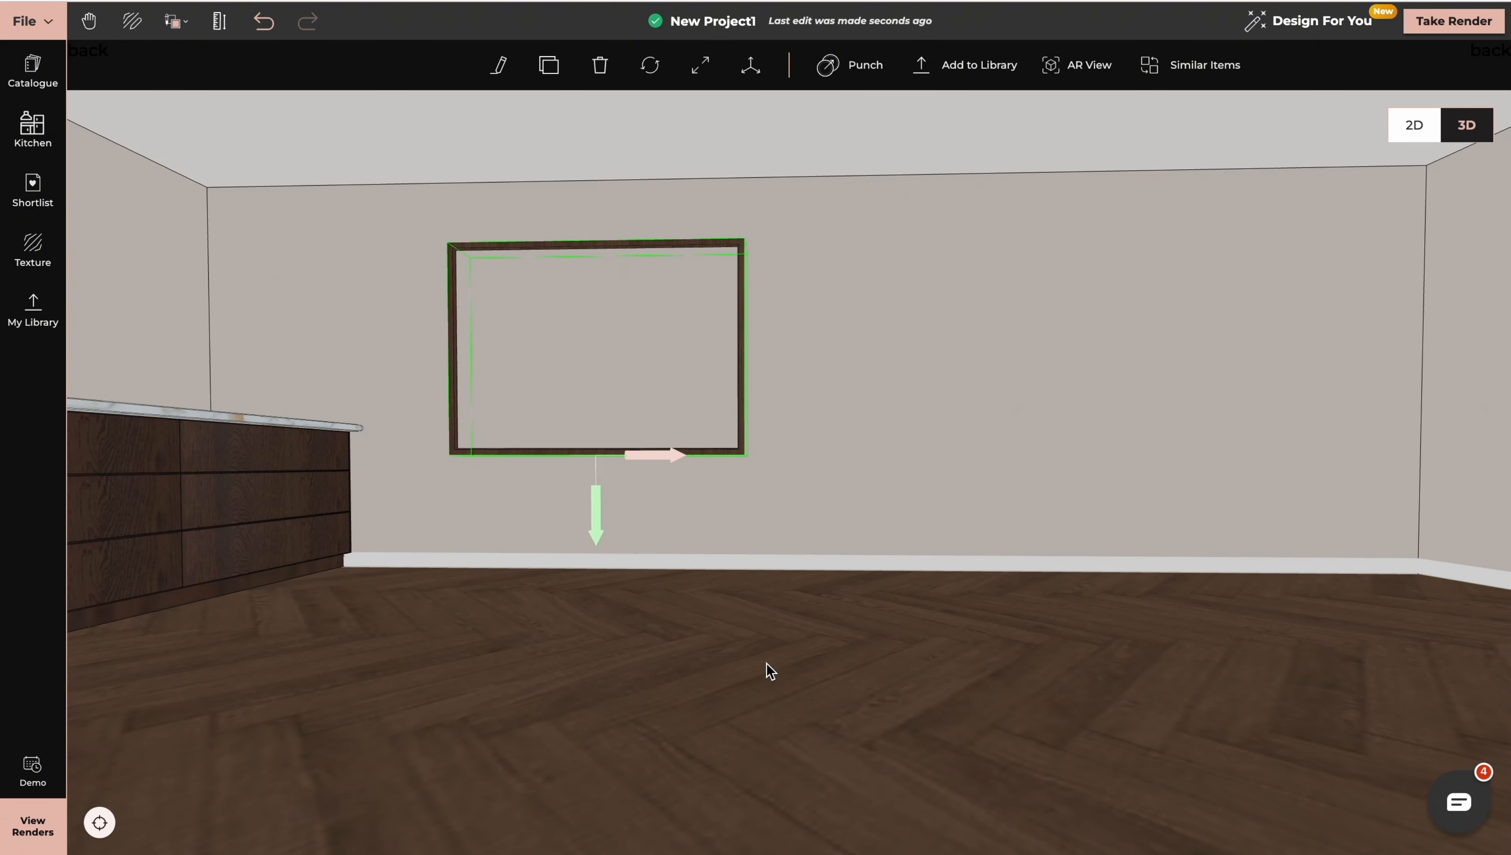
pyautogui.click(855, 67)
pyautogui.moveTo(599, 629); pyautogui.dragTo(602, 629)
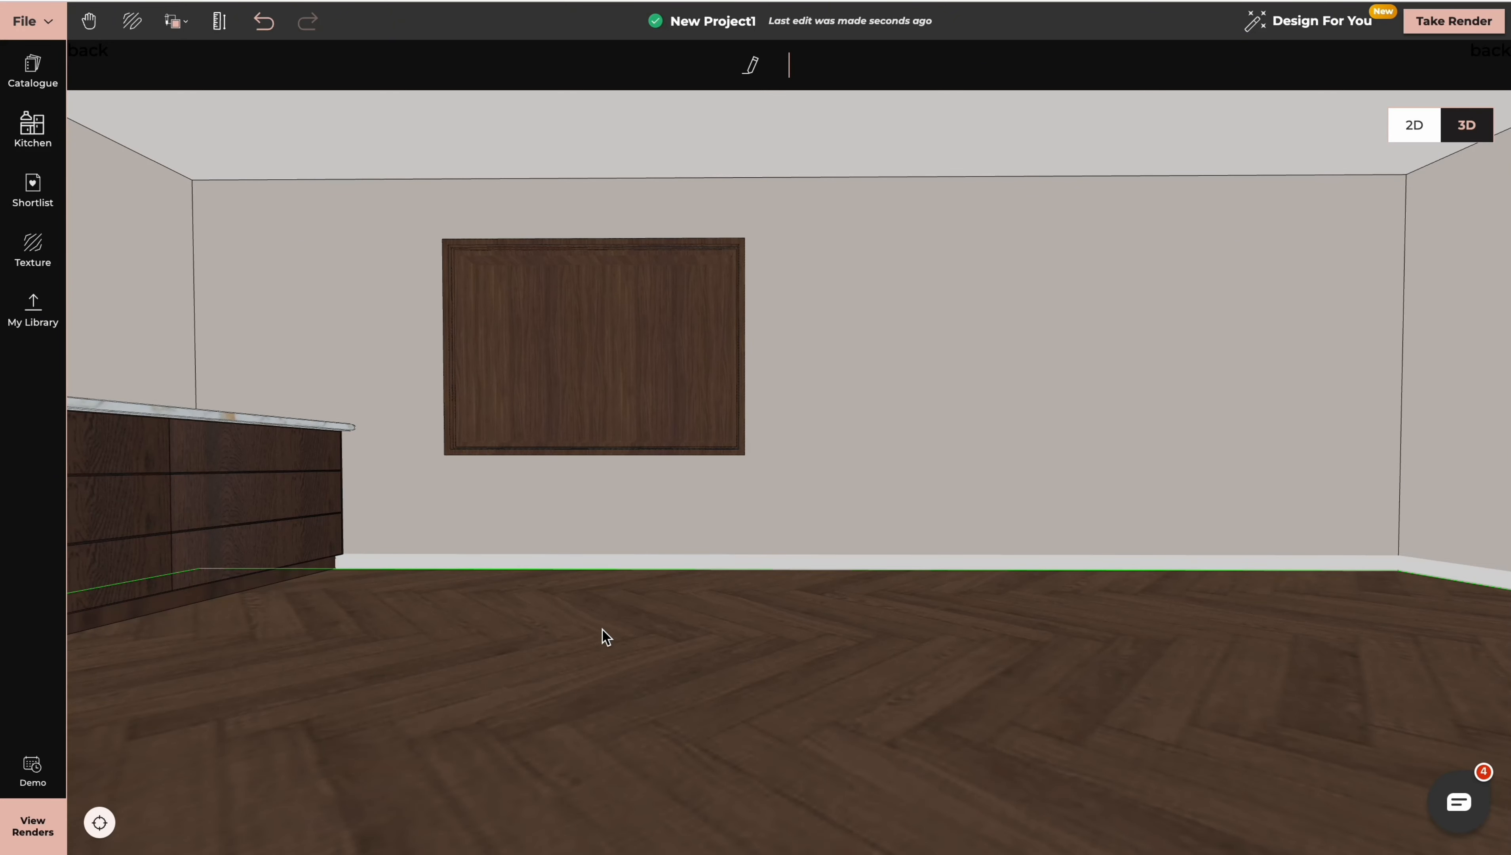
# Add a vertical guideline on the door wall, 1.125 m from the corner left of the door
pyautogui.doubleClick(1455, 387)
pyautogui.click(884, 581)
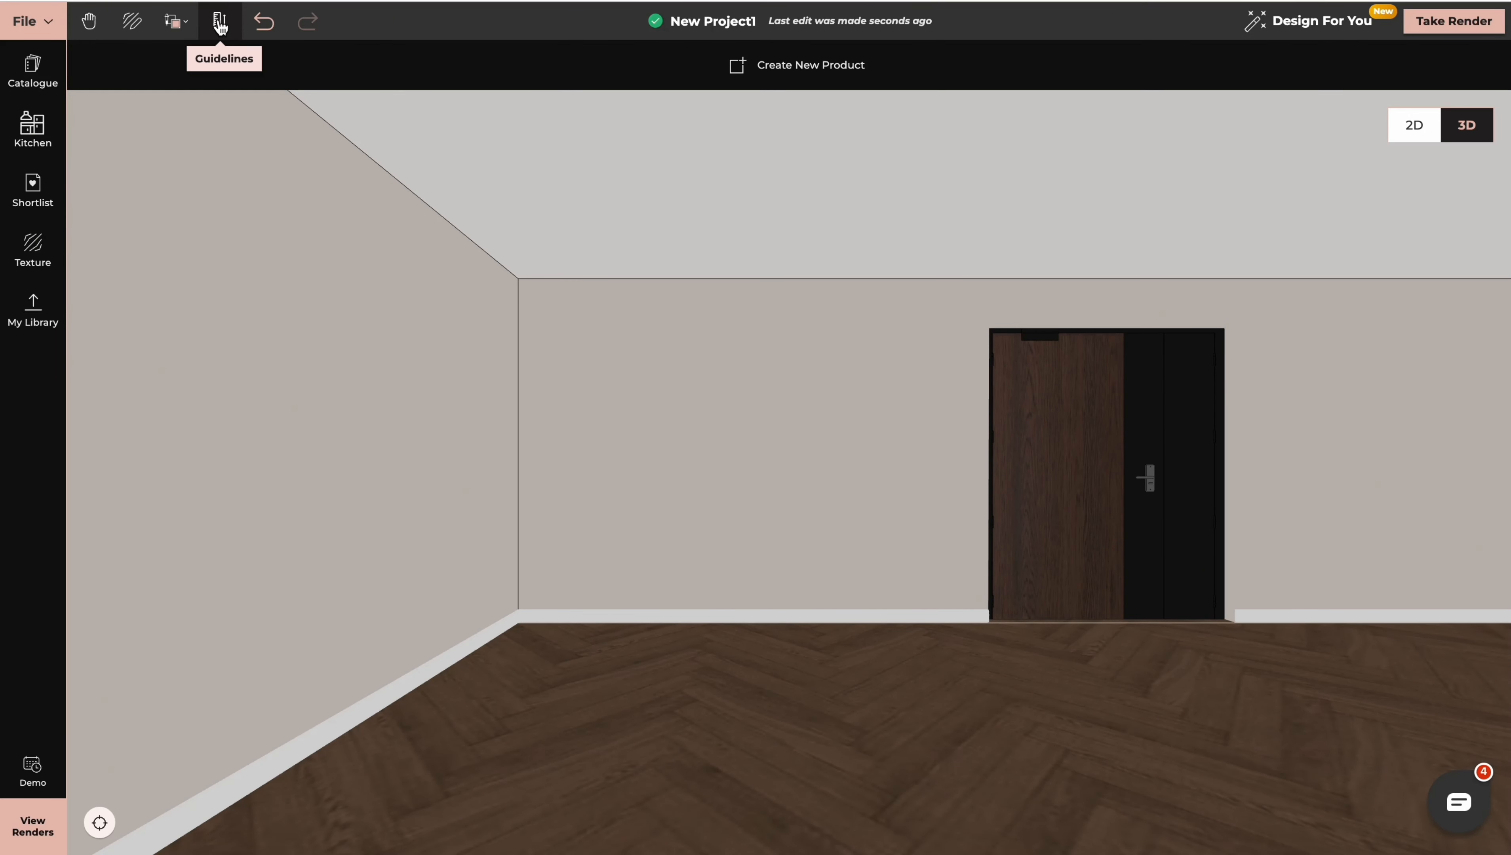
pyautogui.click(221, 27)
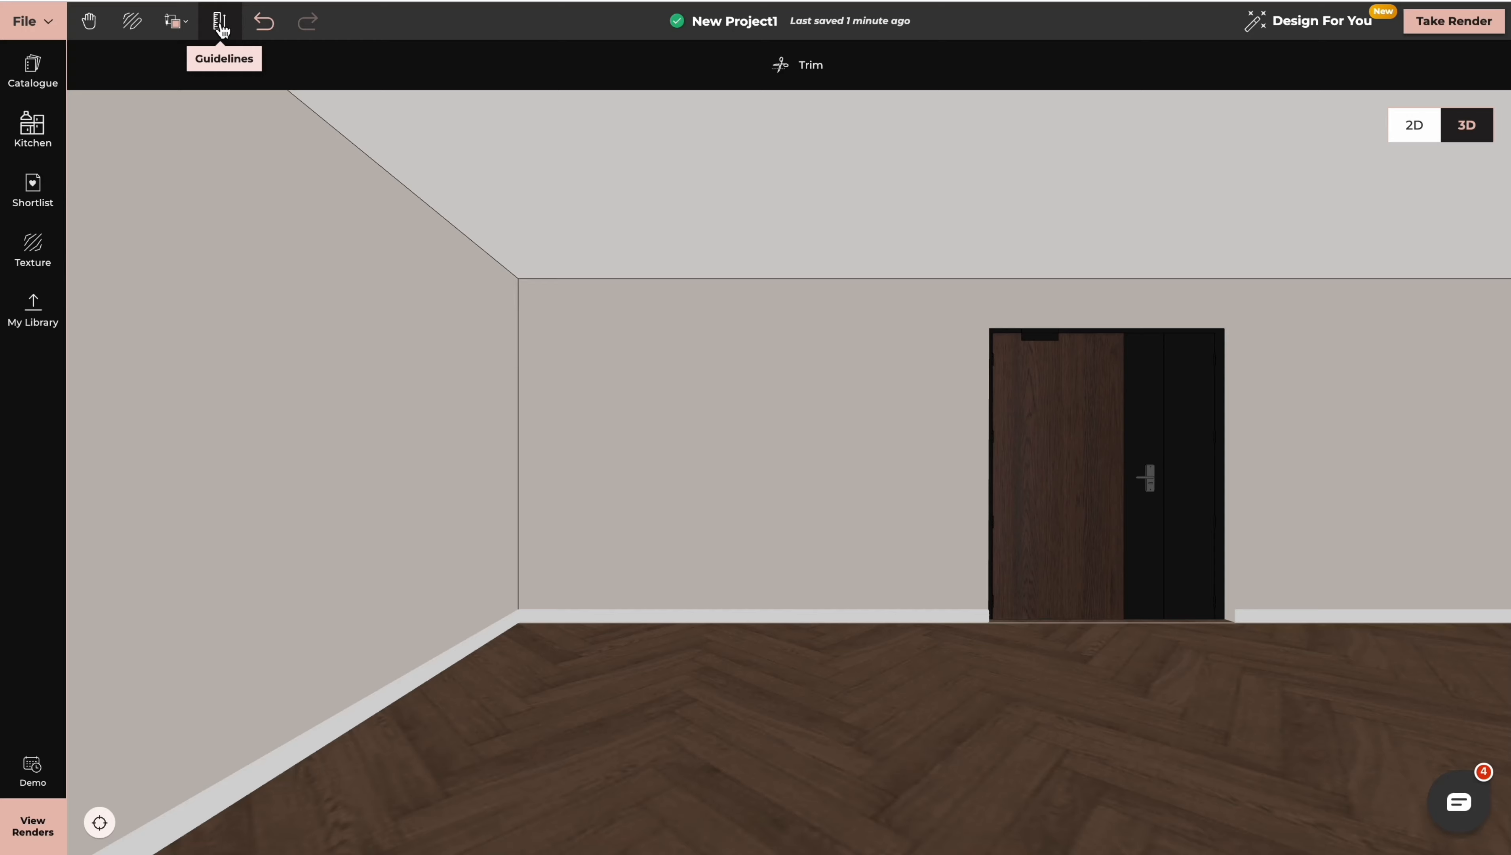
pyautogui.click(220, 25)
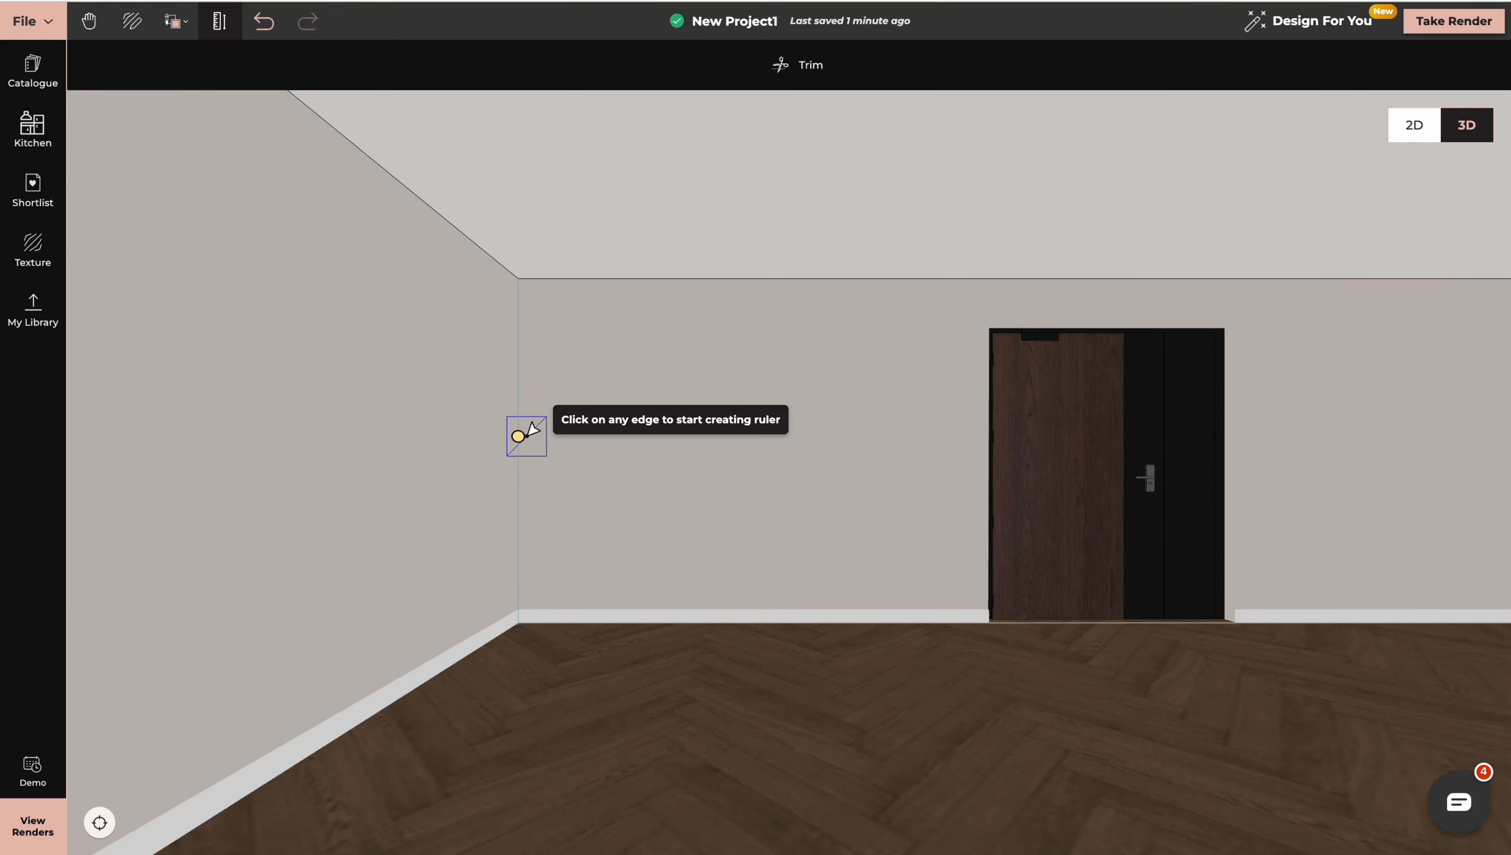
pyautogui.click(520, 434)
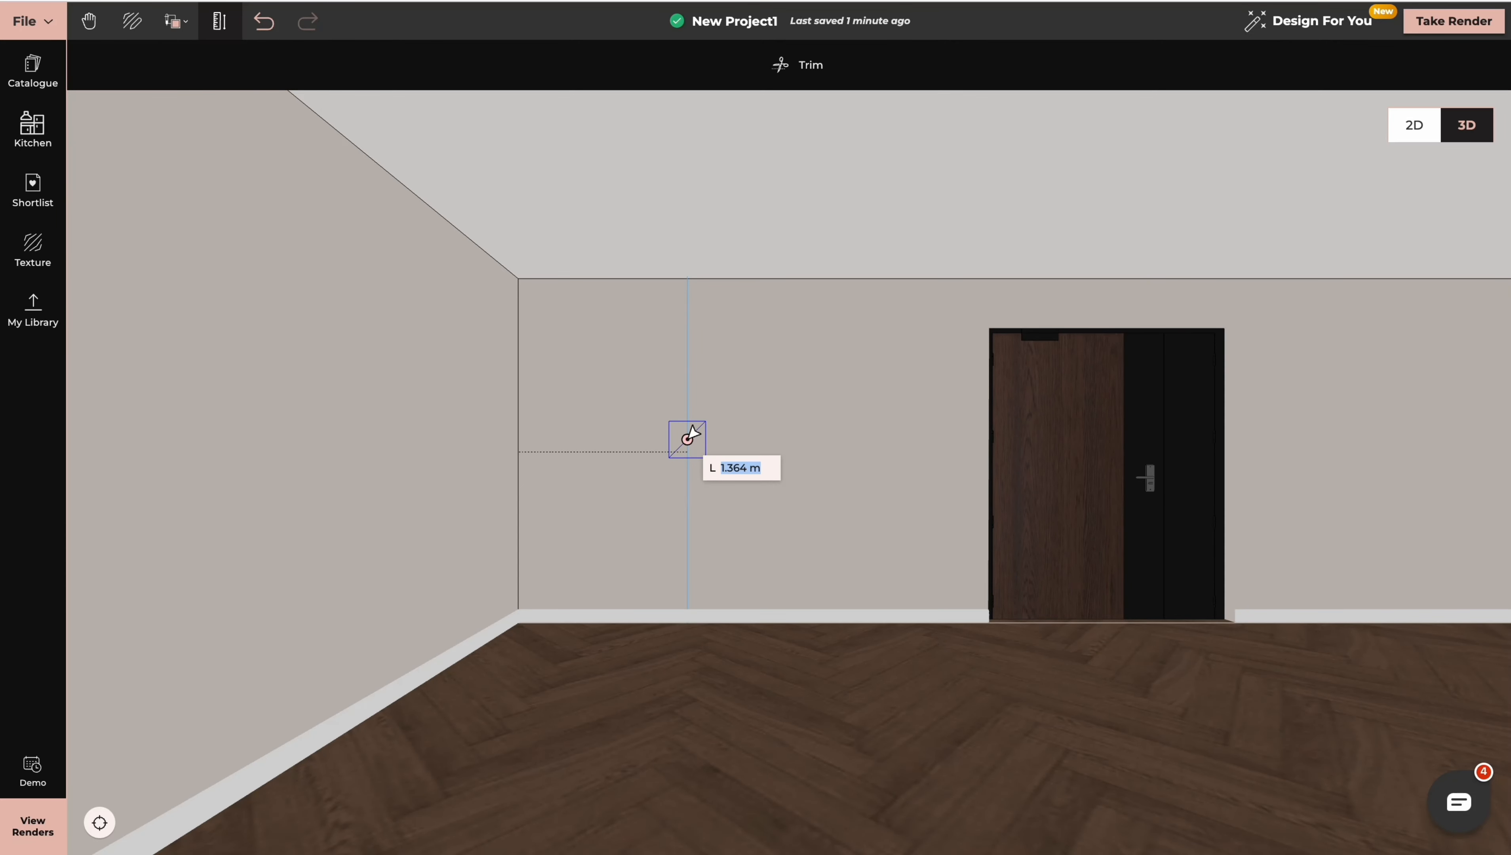
pyautogui.write('1.125')
pyautogui.press('Return')
pyautogui.press('Return')
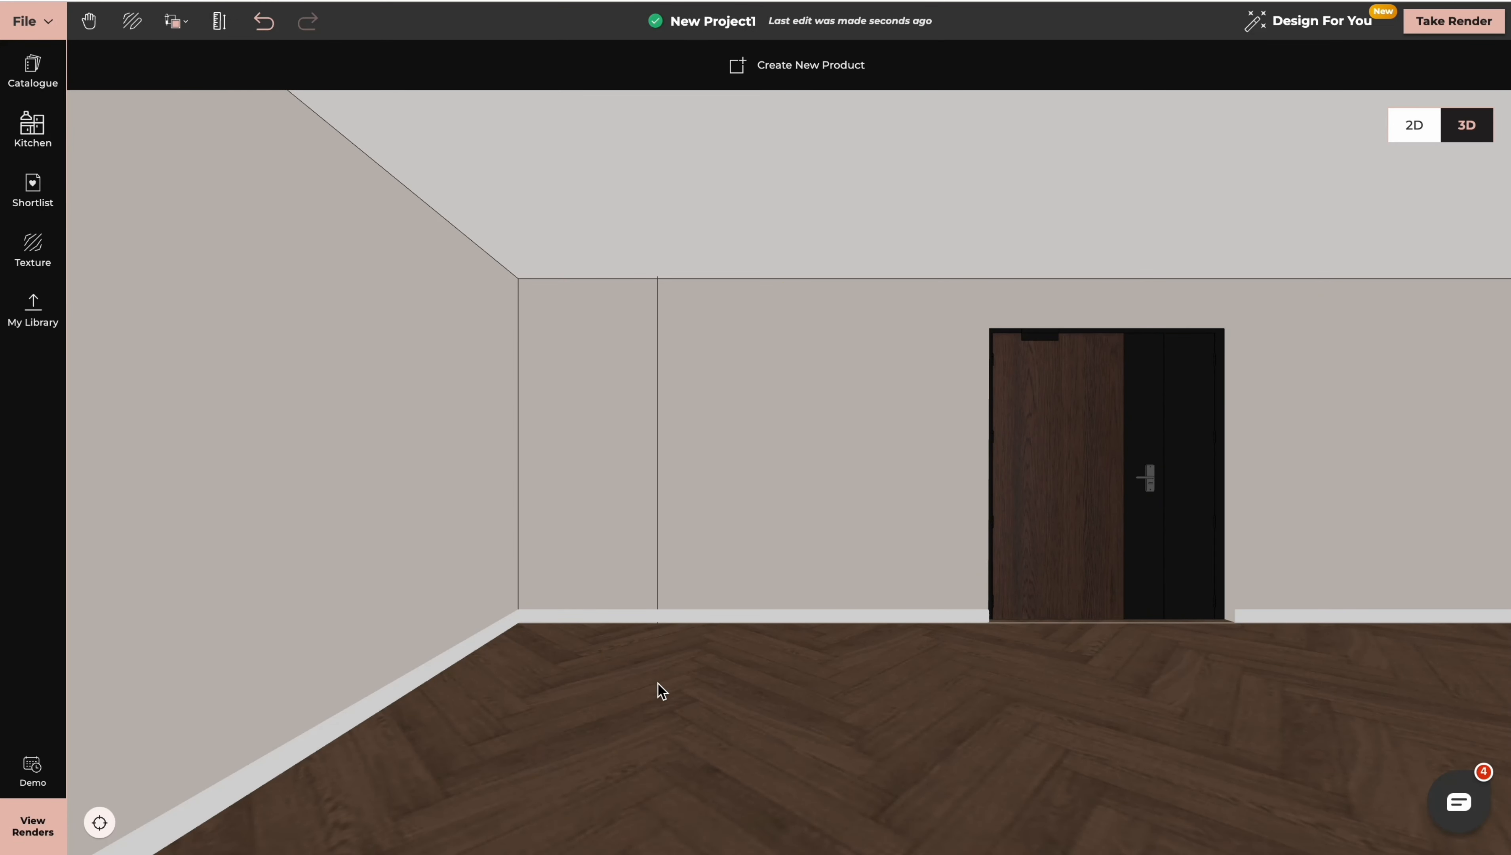
# Move the door along the wall so that its left edge meets the vertical guideline
pyautogui.click(1035, 479)
pyautogui.moveTo(1030, 612); pyautogui.dragTo(723, 625)
pyautogui.click(1090, 591)
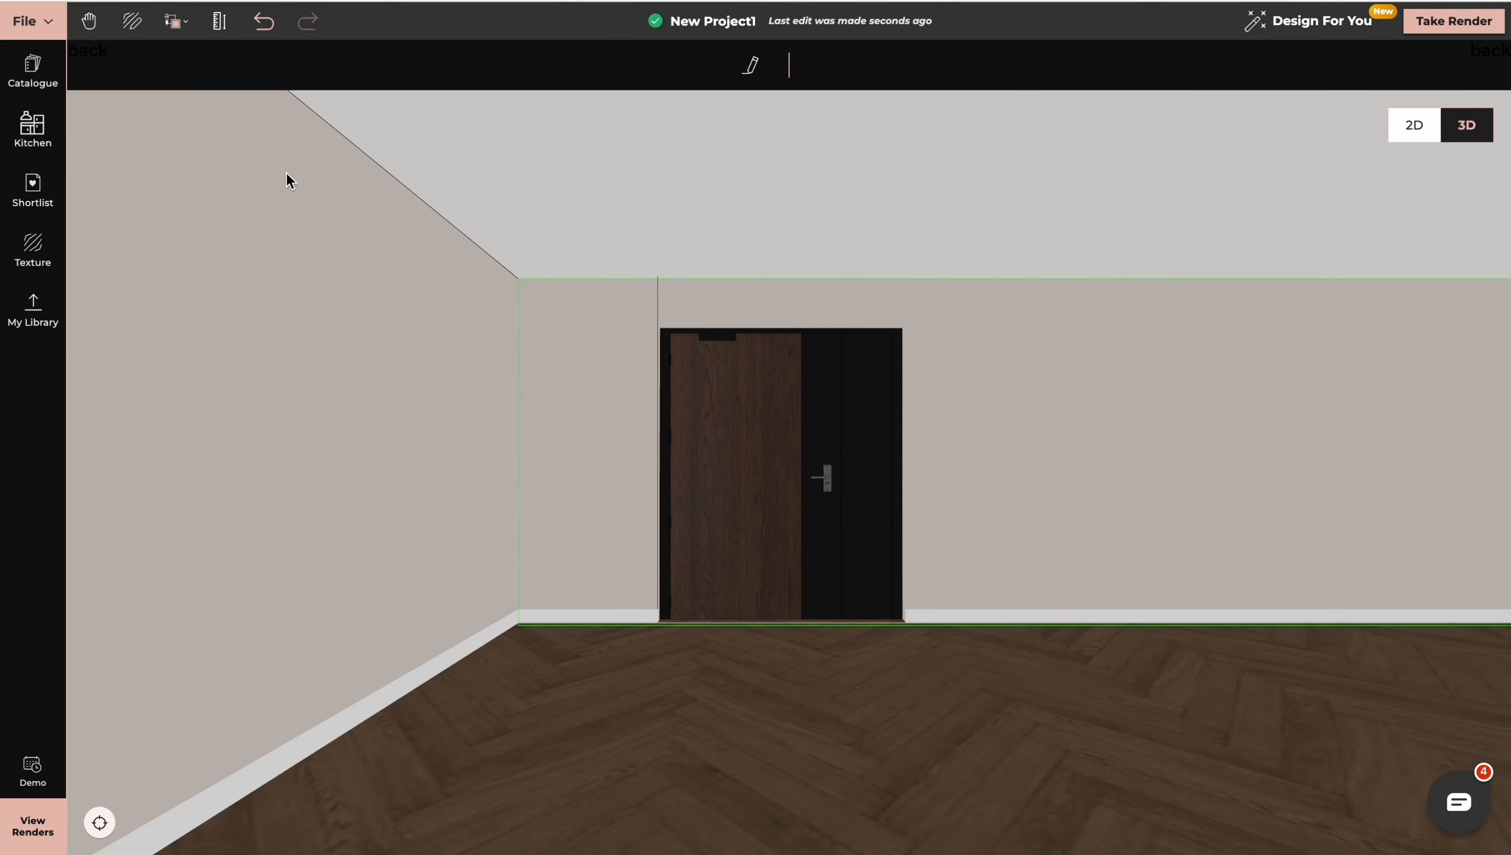
# Trim away the vertical guideline beside the door
pyautogui.click(220, 24)
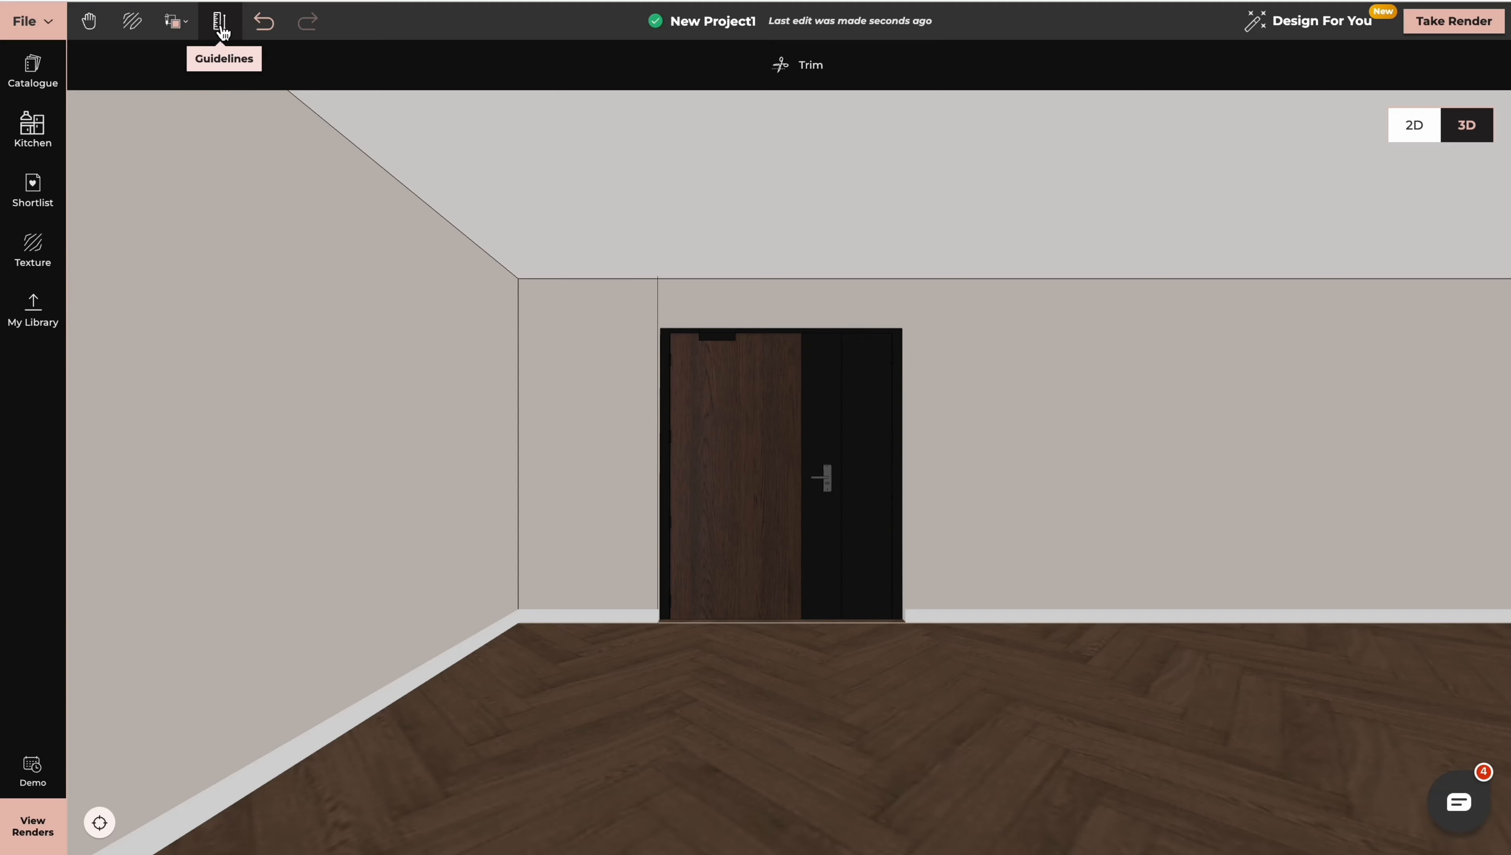
pyautogui.click(803, 67)
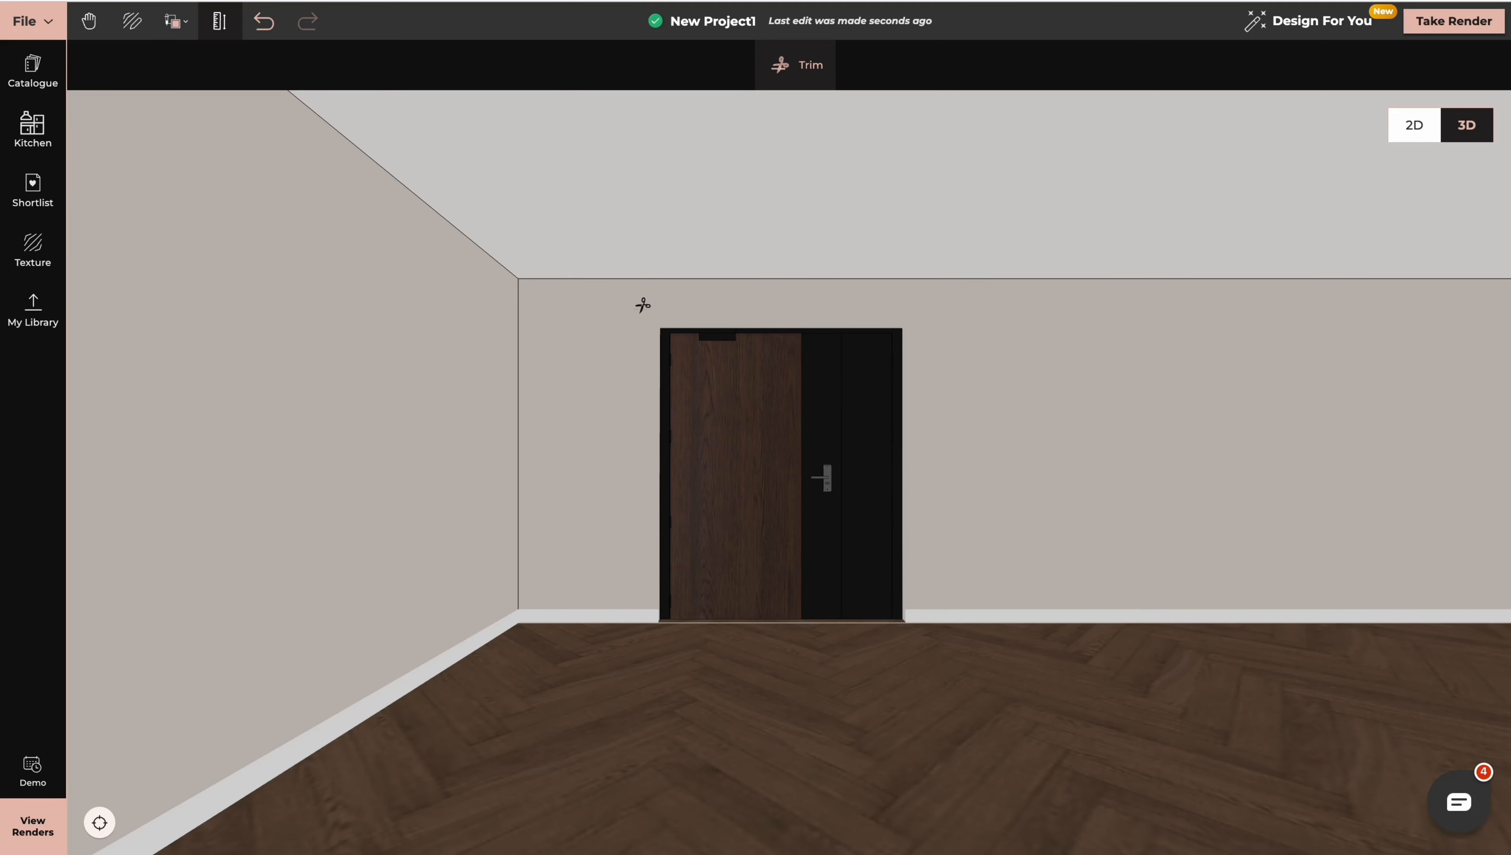
pyautogui.click(20, 557)
# Add a first vertical guideline near the left corner of the blank wall beside the counter
pyautogui.moveTo(742, 722); pyautogui.dragTo(1025, 703)
pyautogui.click(1108, 468)
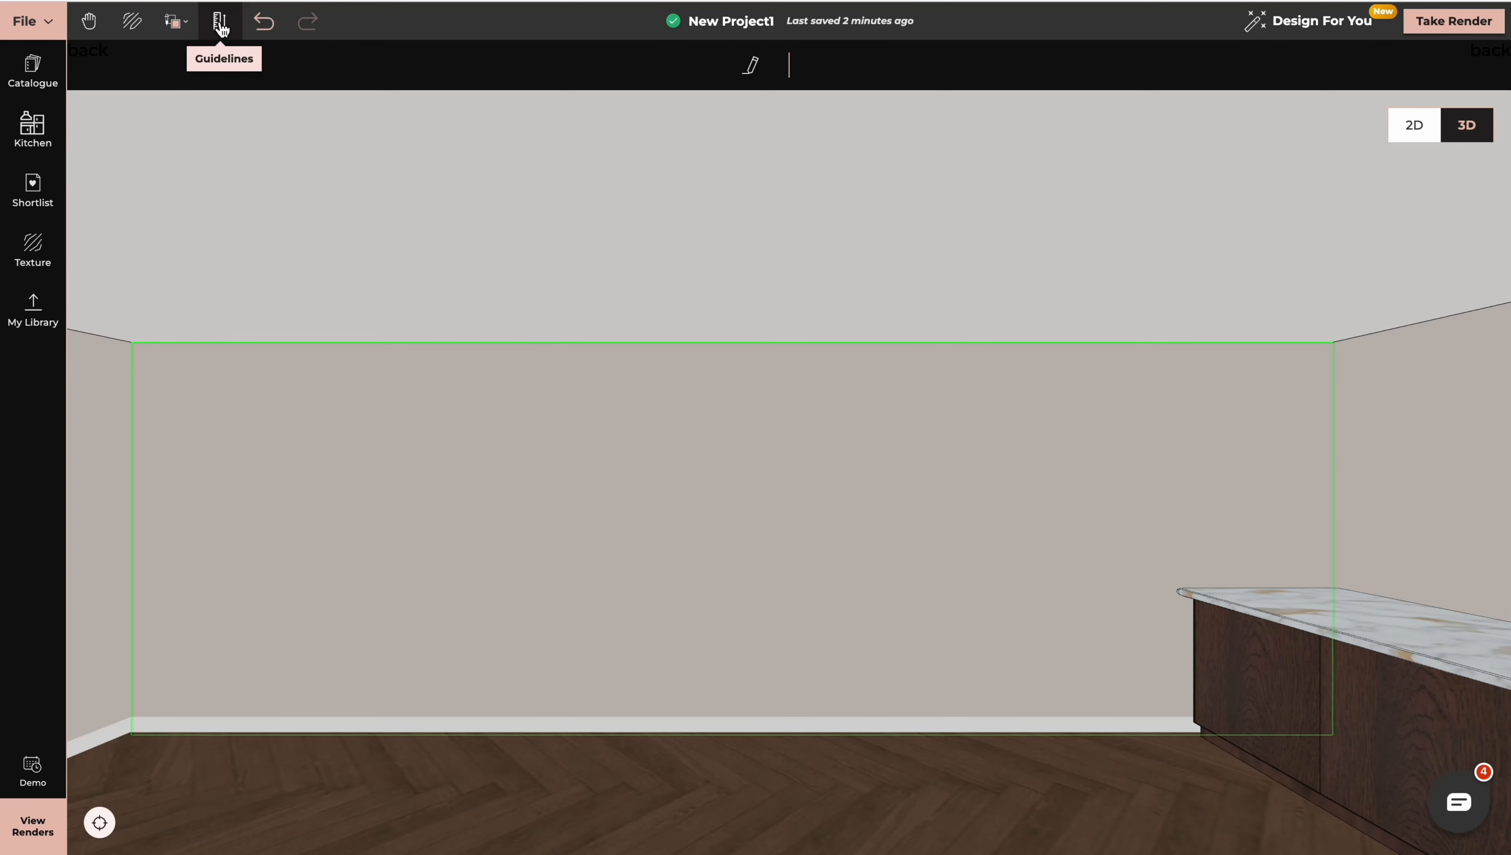
pyautogui.click(221, 27)
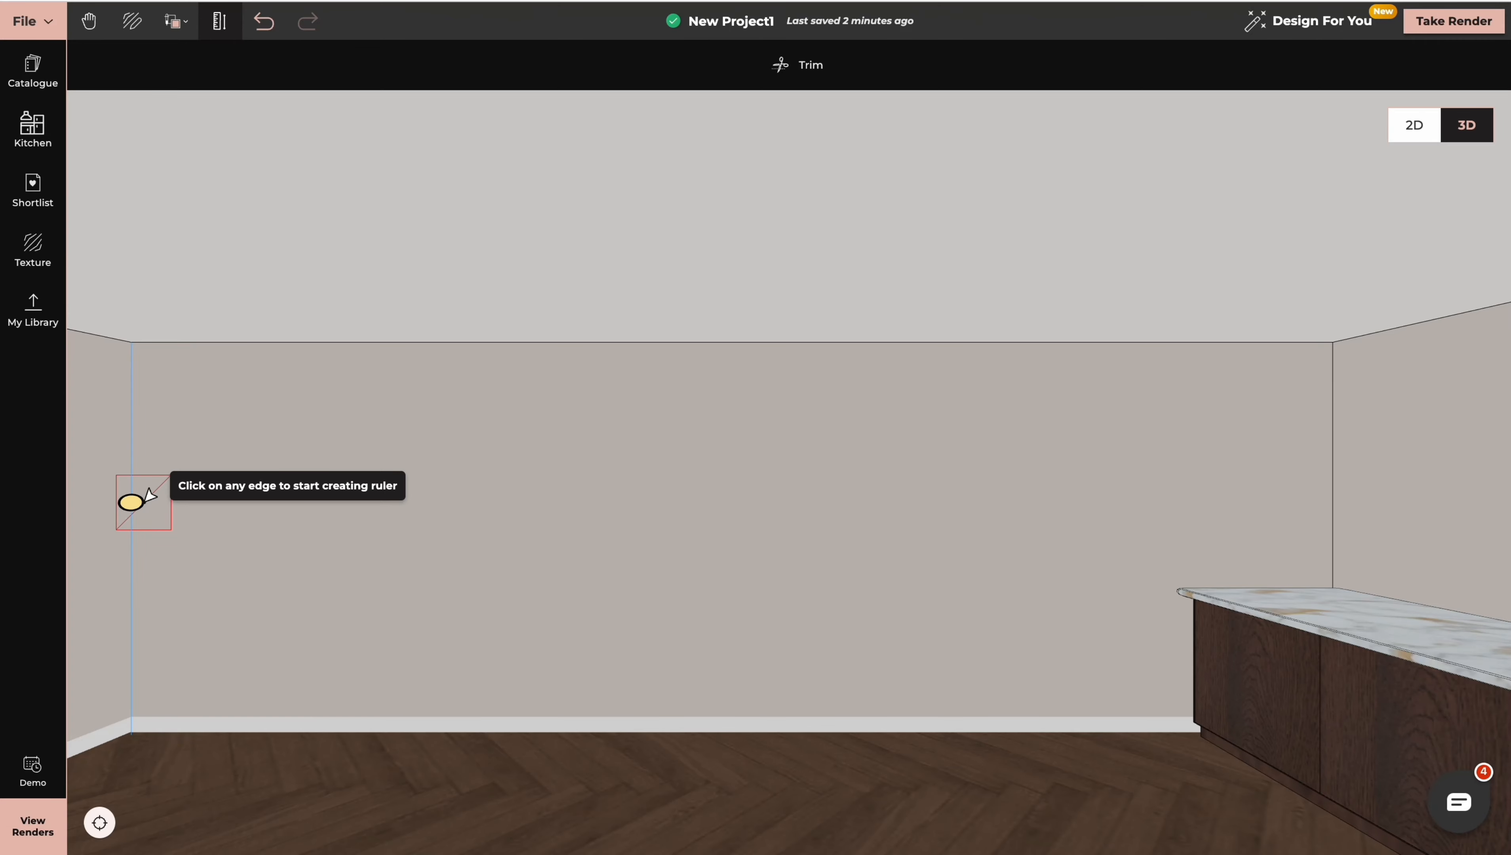
pyautogui.click(133, 502)
pyautogui.click(271, 509)
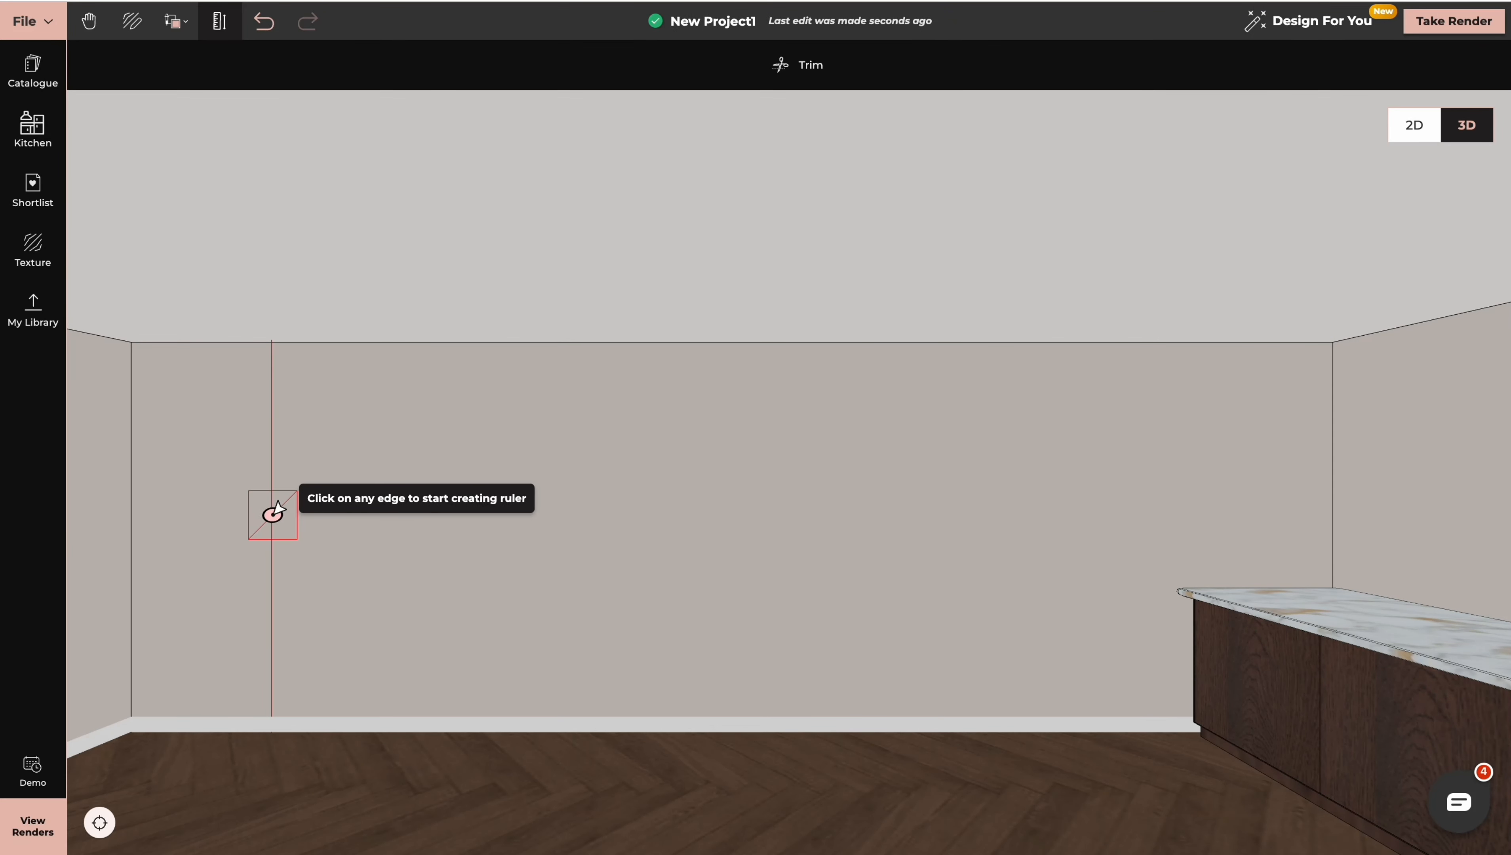
# Add four more vertical guidelines across the blank wall, spaced 0.8, 0.5, 0.8 and 0.5 m in succession
pyautogui.click(272, 513)
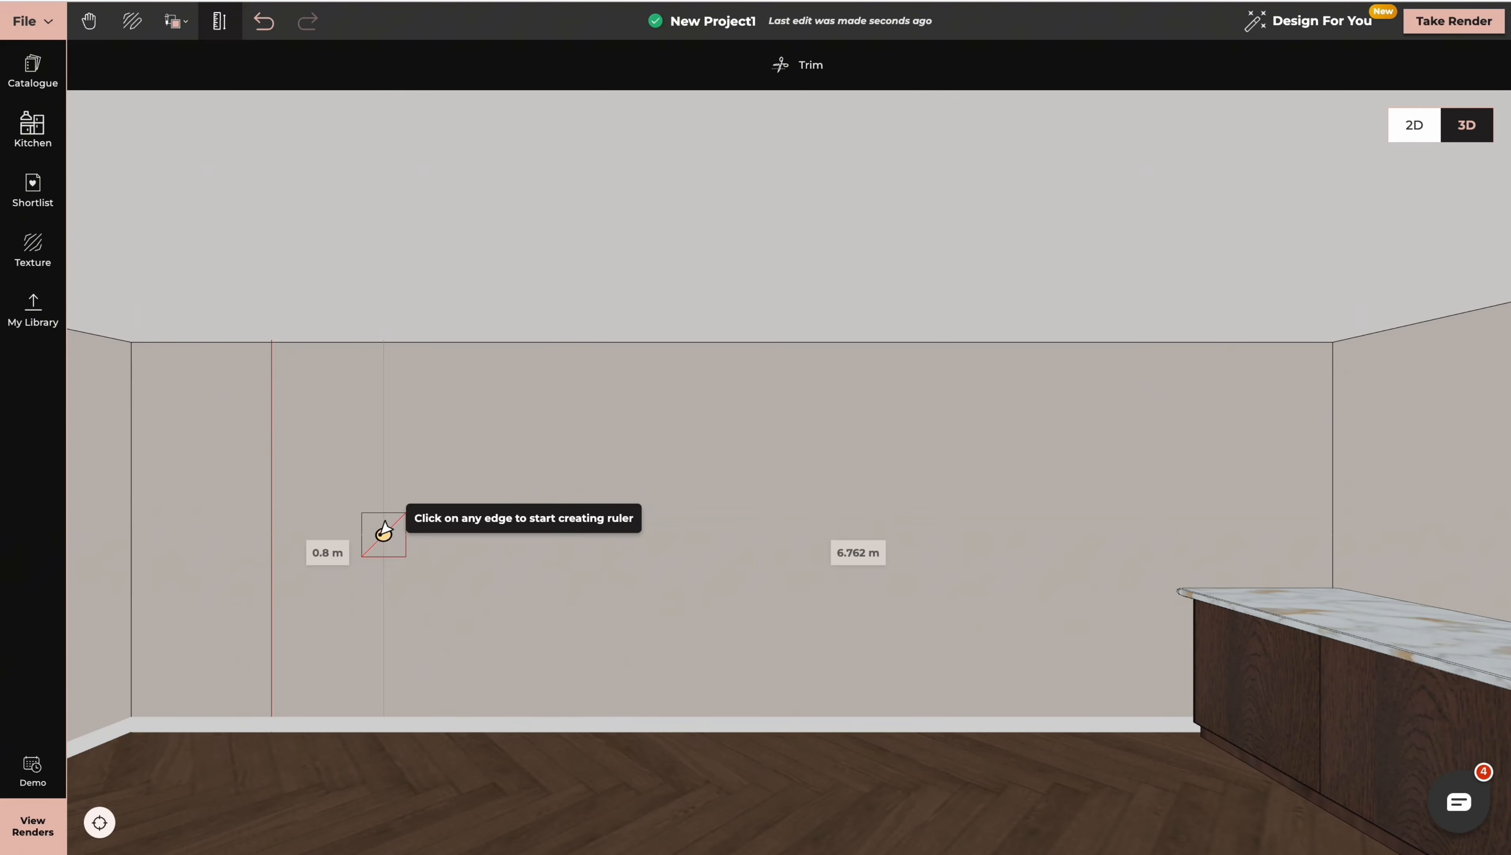
pyautogui.click(384, 530)
pyautogui.write('0.5')
pyautogui.press('Return')
pyautogui.click(453, 530)
pyautogui.write('0.8')
pyautogui.press('Return')
pyautogui.click(566, 537)
pyautogui.write('0.5')
pyautogui.press('Return')
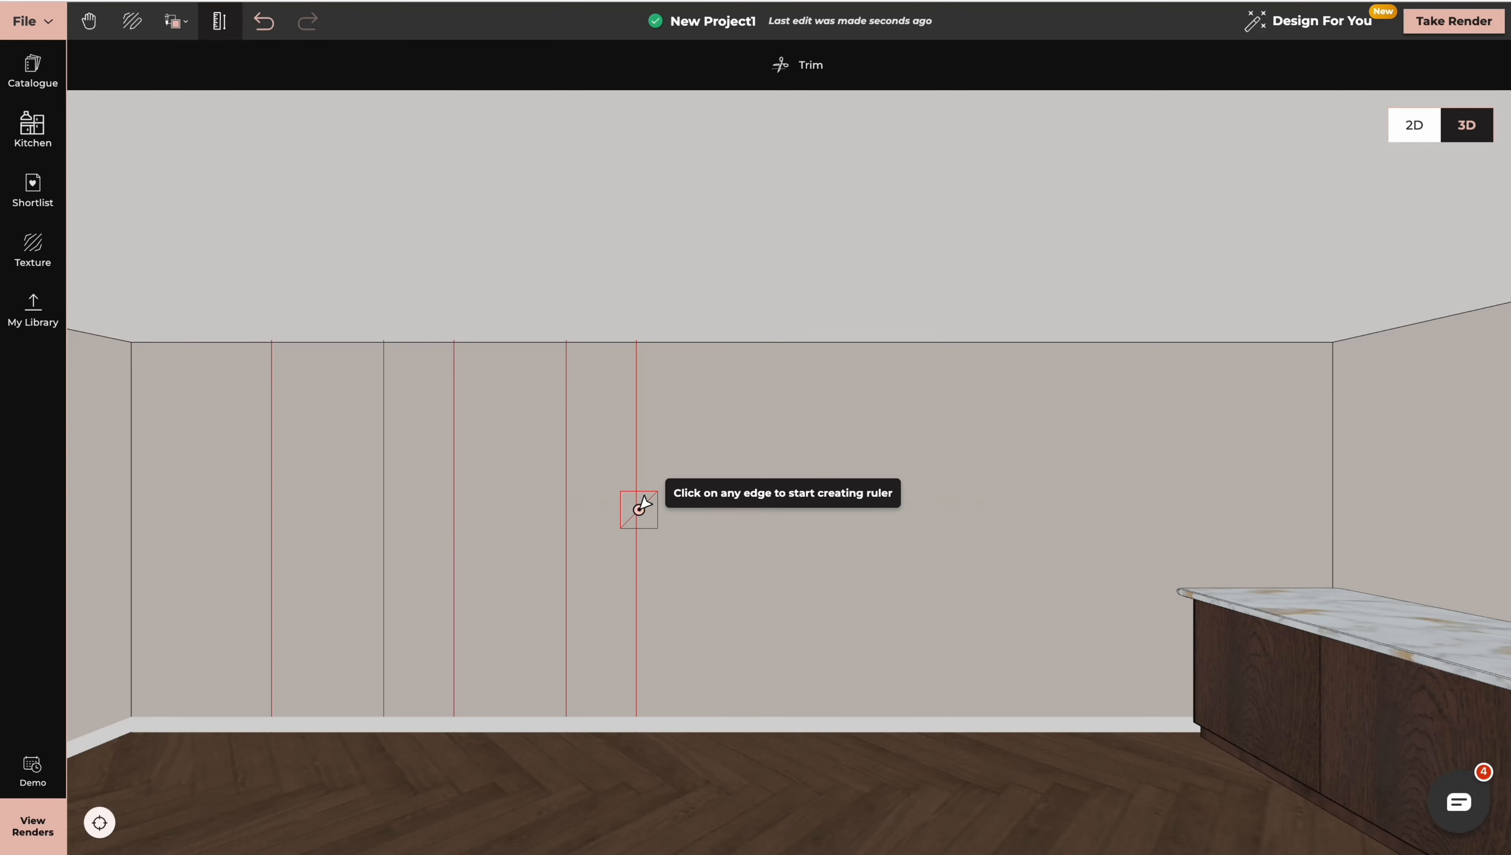
# Continue the row with three further vertical guidelines spaced 0.8, 0.5 and 0.8 m apart
pyautogui.click(636, 531)
pyautogui.write('0.8')
pyautogui.press('Return')
pyautogui.click(749, 532)
pyautogui.write('0.5')
pyautogui.click(819, 538)
pyautogui.write('0.8')
pyautogui.press('Return')
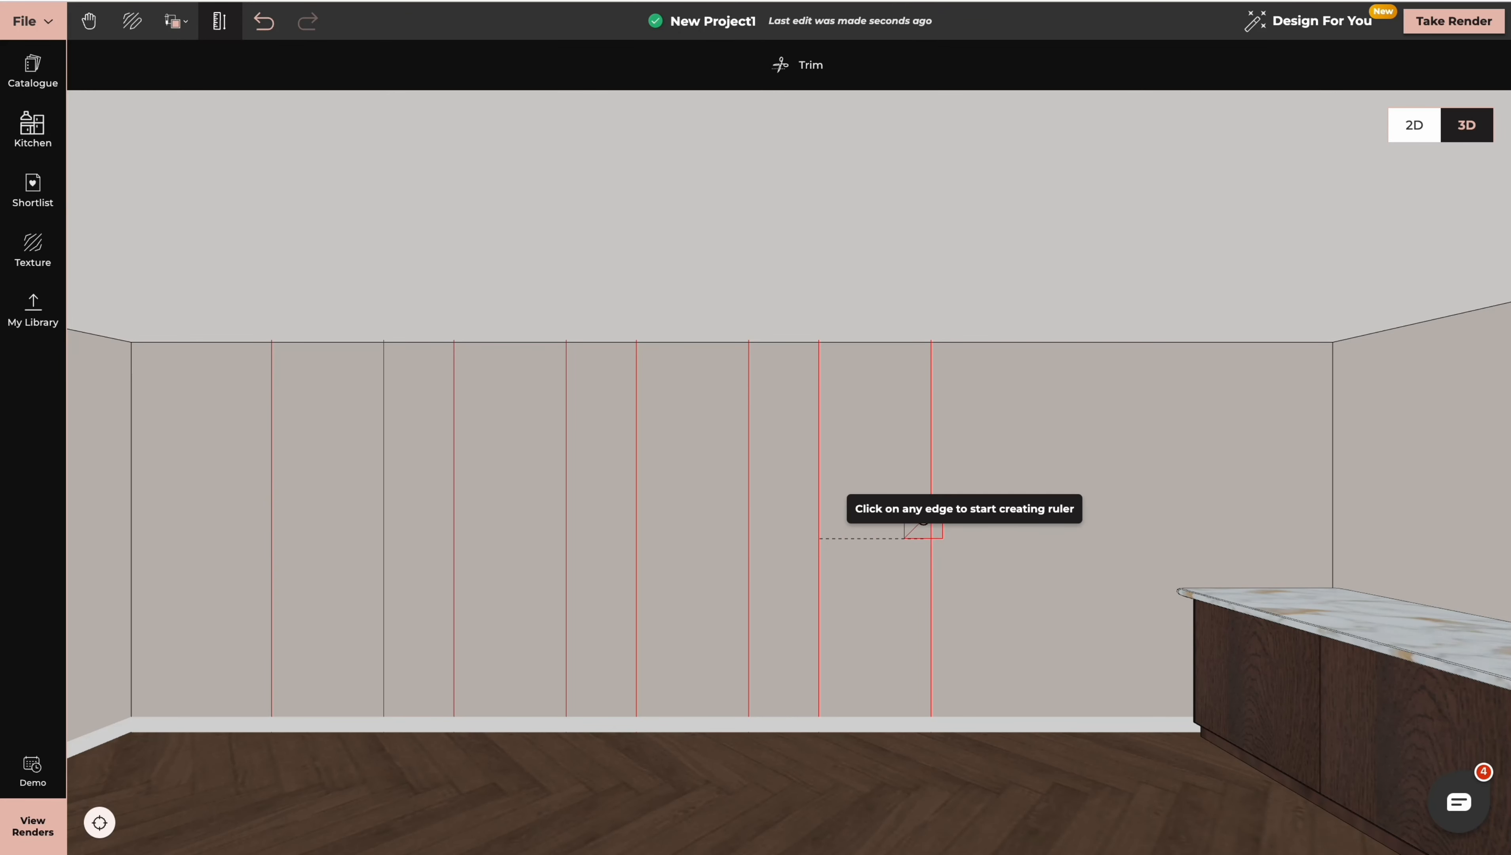
# Add two horizontal guidelines across the wall, 0.9 m above the floor and 0.9 m below the ceiling
pyautogui.click(345, 728)
pyautogui.write('0.9')
pyautogui.press('Return')
pyautogui.click(386, 343)
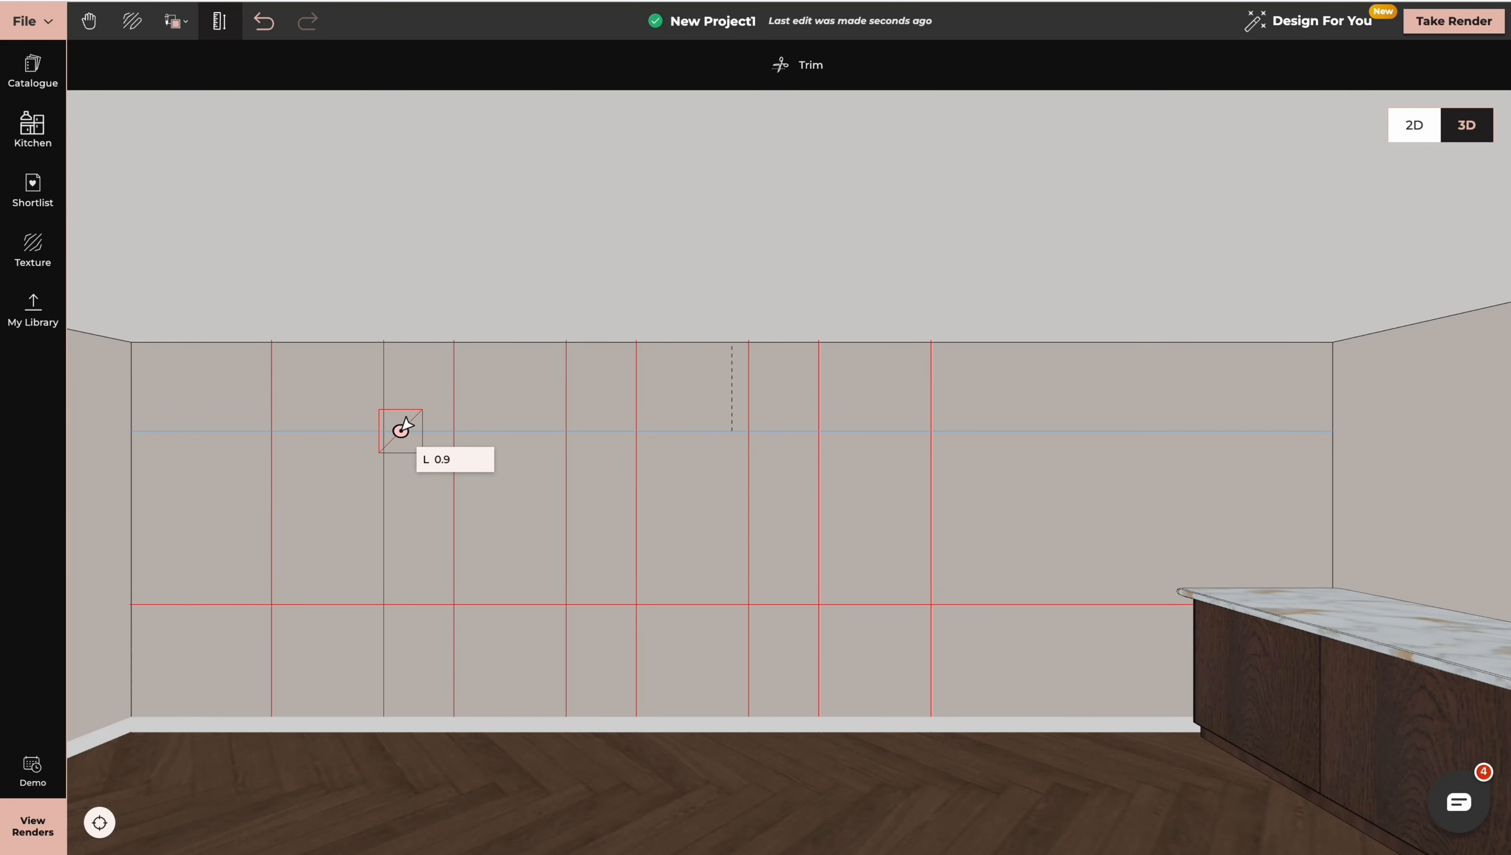
pyautogui.press('Return')
# Place Origami Art from the shortlist on the wall, in the upper right corner of the second 0.8 m guideline cell
pyautogui.click(33, 190)
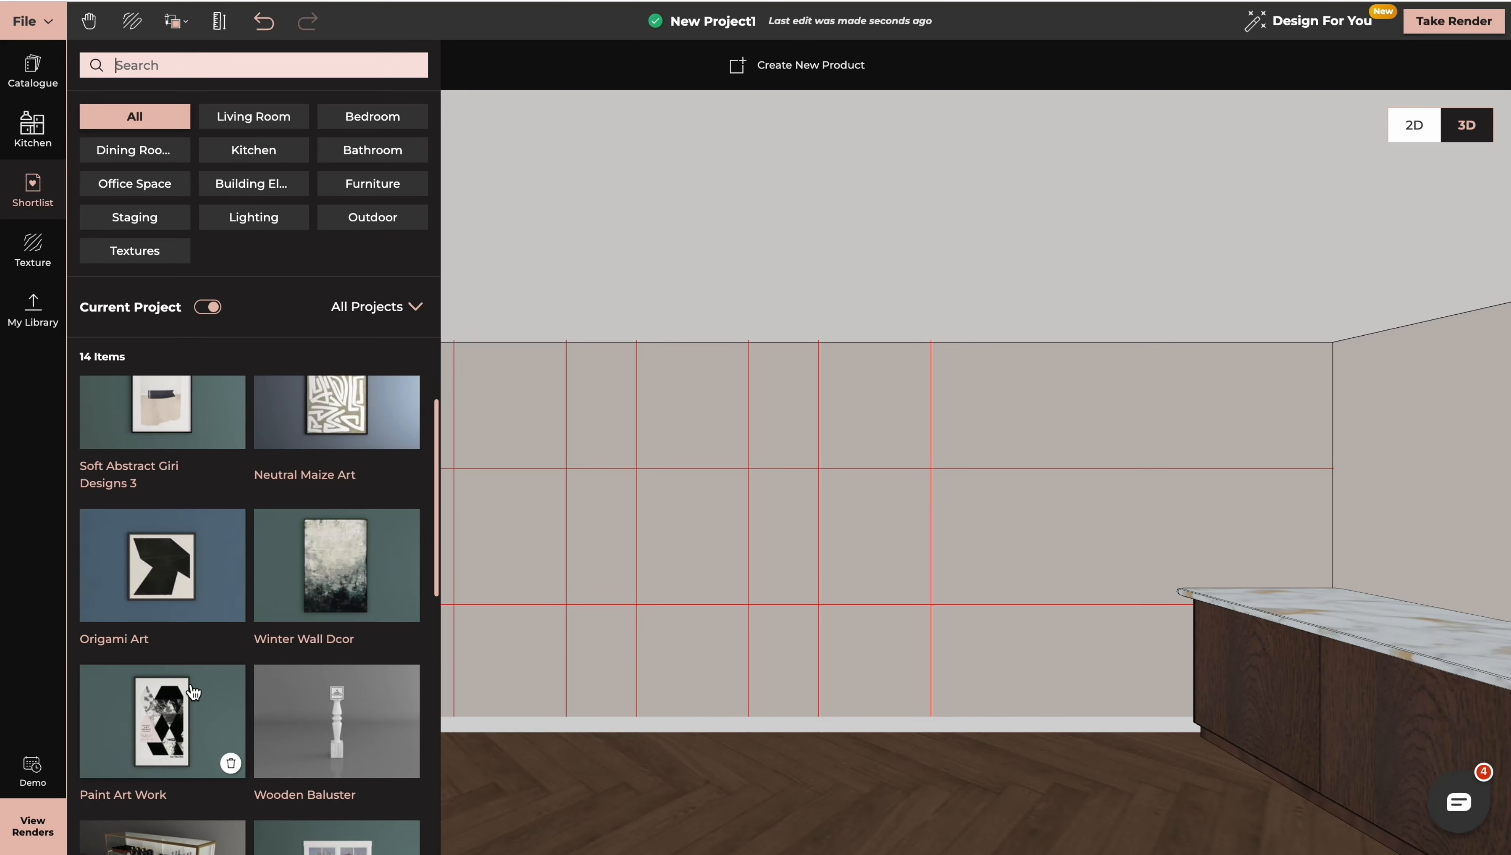
pyautogui.click(161, 575)
pyautogui.click(461, 532)
pyautogui.click(537, 515)
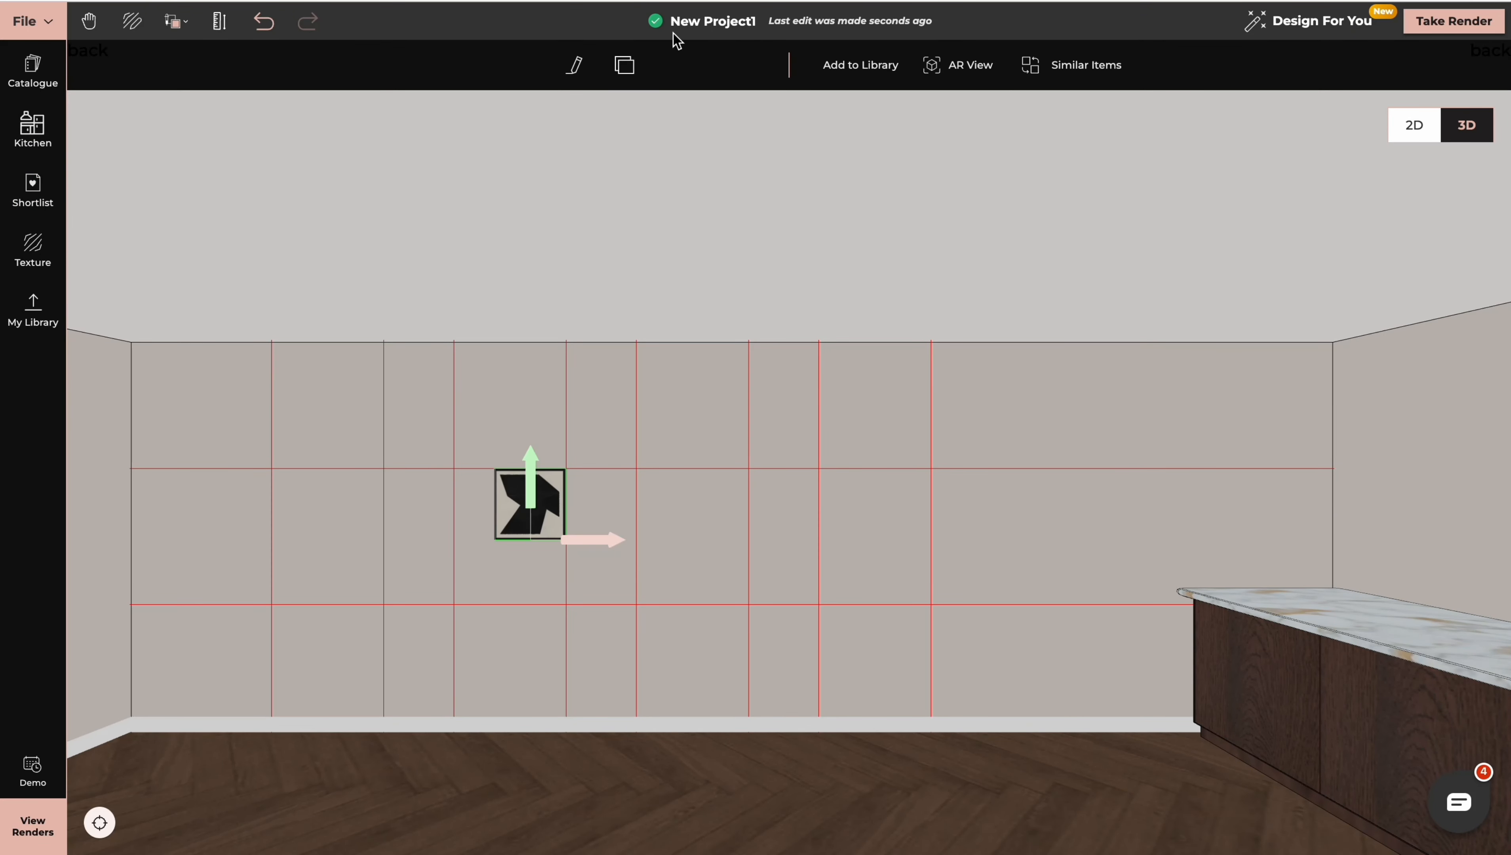
# Resize the Origami Art to fill its guideline cell, extending it to the left vertical and lower horizontal lines
pyautogui.click(700, 65)
pyautogui.click(494, 503)
pyautogui.click(455, 500)
pyautogui.click(509, 541)
pyautogui.click(508, 604)
# Duplicate the resized artwork into the two 0.8 m cells to its right, and make another copy for the cell to its left
pyautogui.click(551, 66)
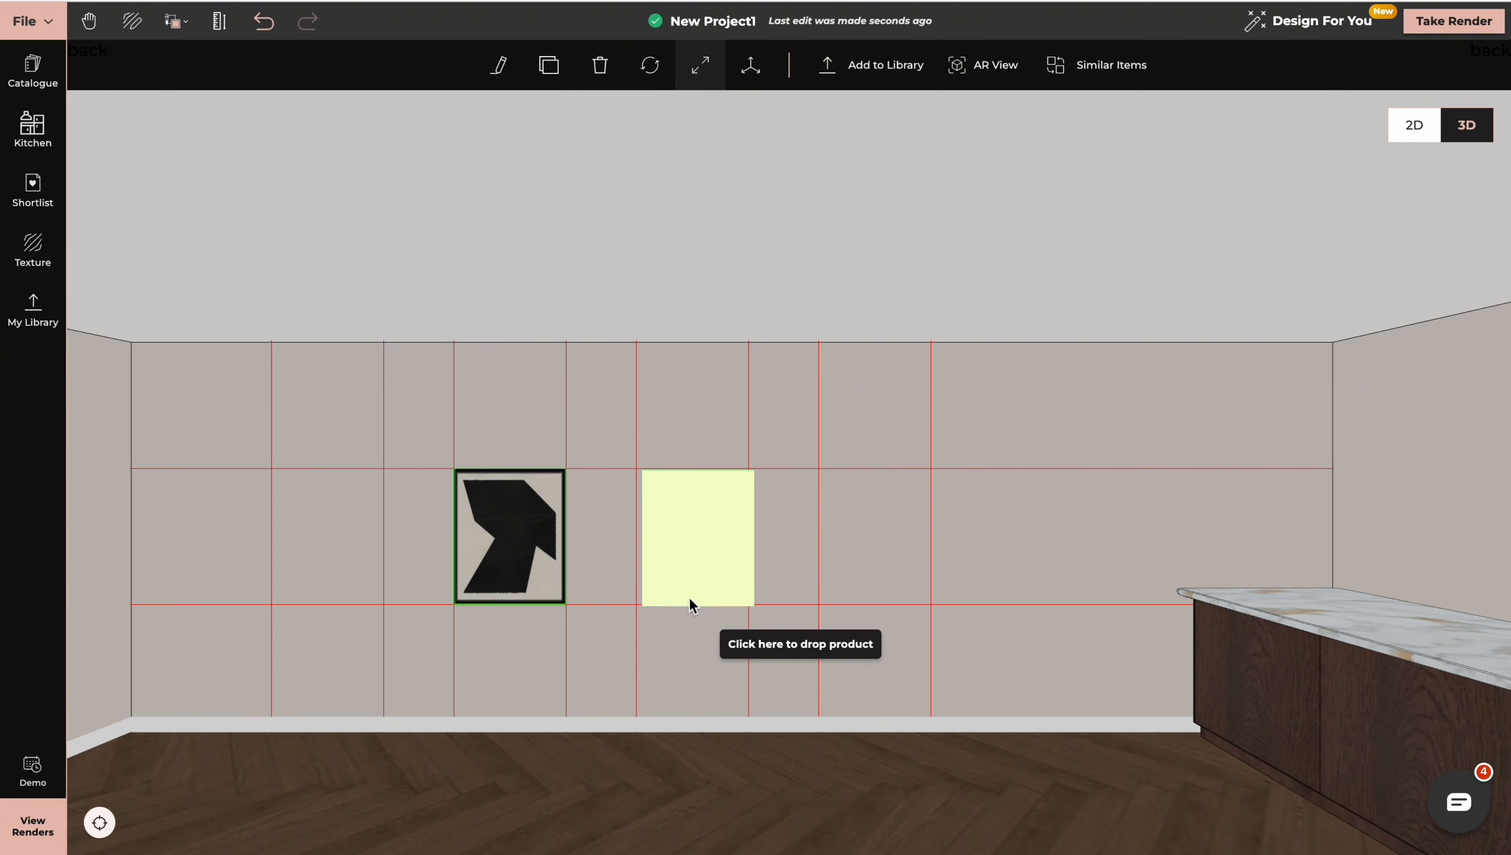
pyautogui.click(664, 597)
pyautogui.moveTo(599, 605); pyautogui.dragTo(619, 605)
pyautogui.click(560, 67)
pyautogui.click(847, 598)
pyautogui.moveTo(779, 607); pyautogui.dragTo(801, 606)
pyautogui.click(549, 64)
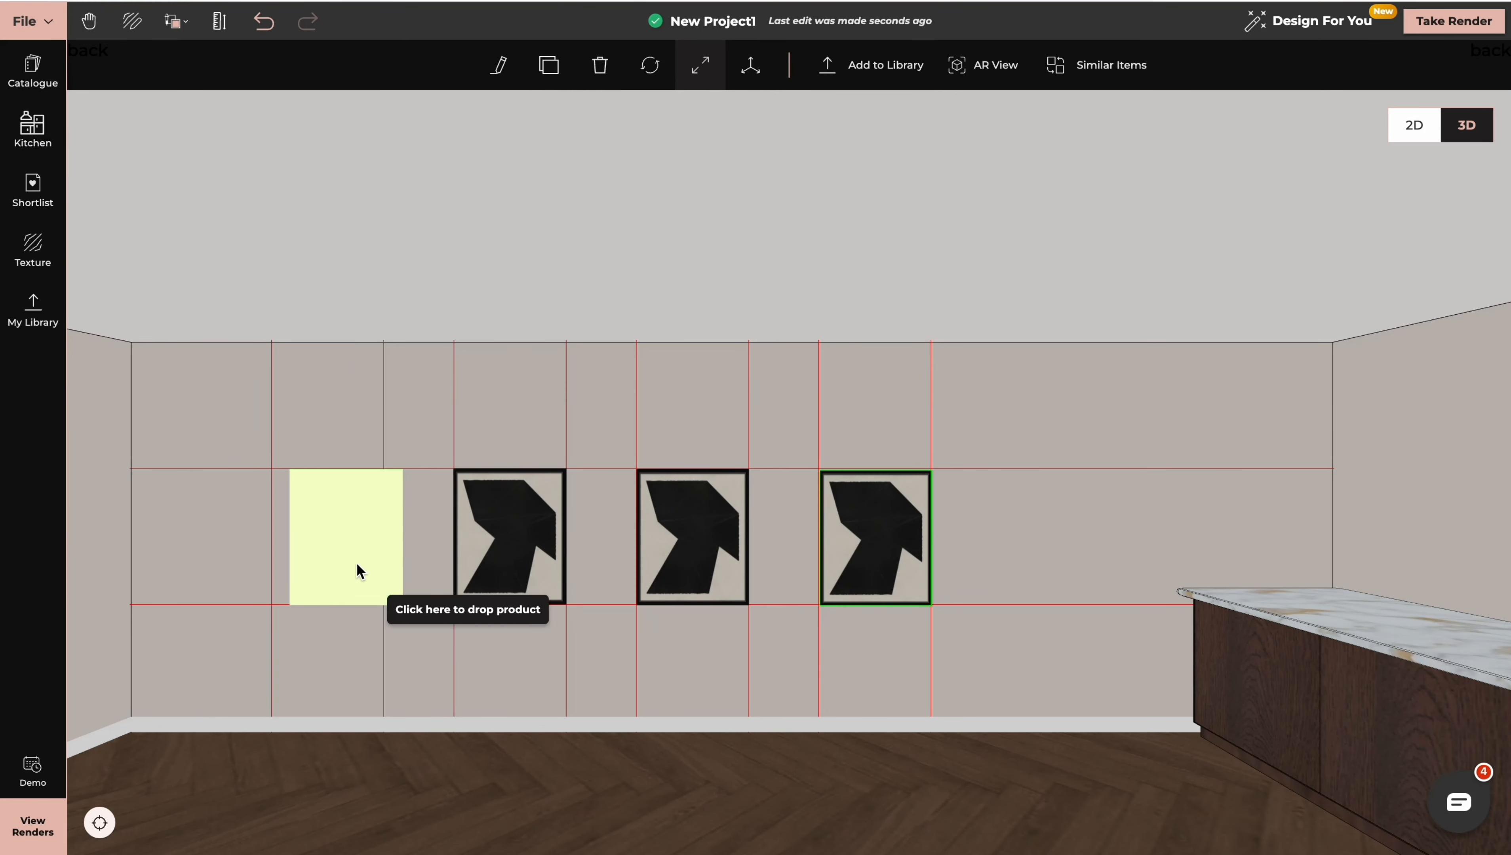